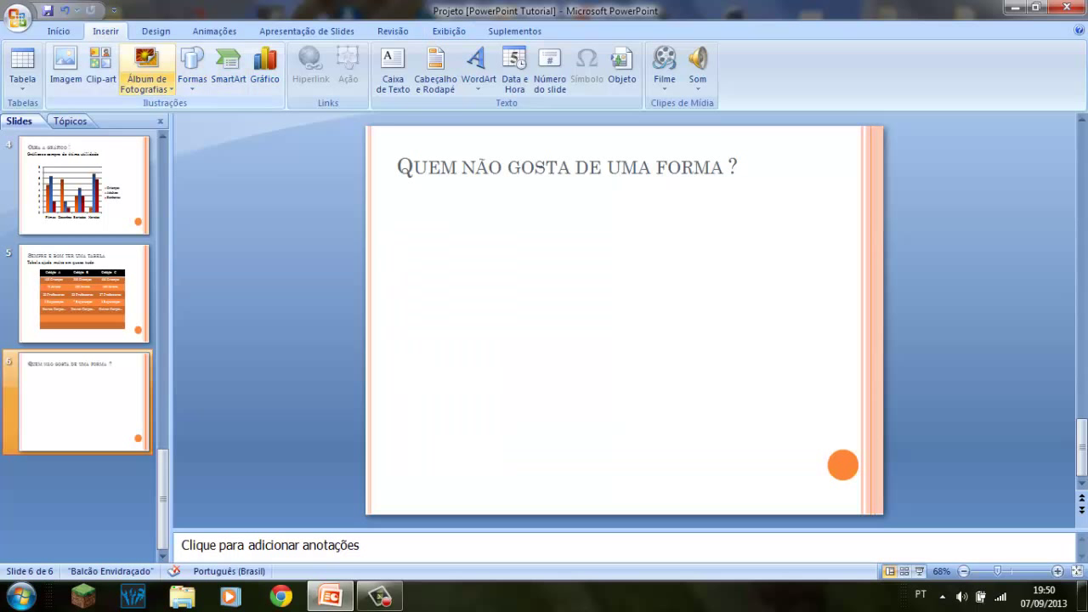
- Draw a triangle on slide 6, delete it, and reopen the Formas shapes gallery
{"action": "left_click", "coordinate": [193, 68]}
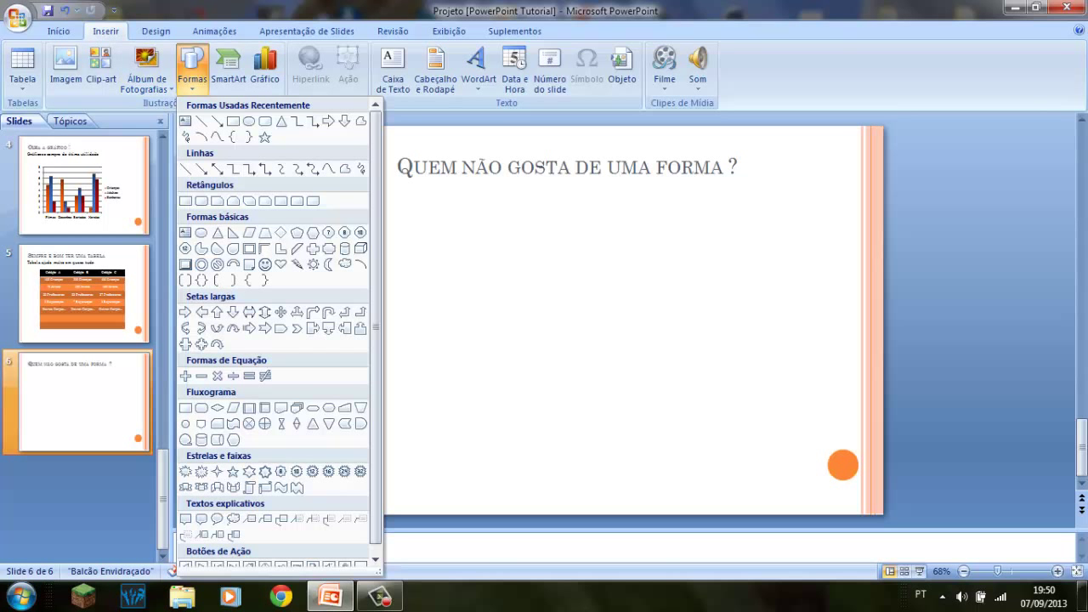
{"action": "left_click", "coordinate": [280, 121]}
{"action": "left_click_drag", "start_coordinate": [583, 251], "coordinate": [718, 421]}
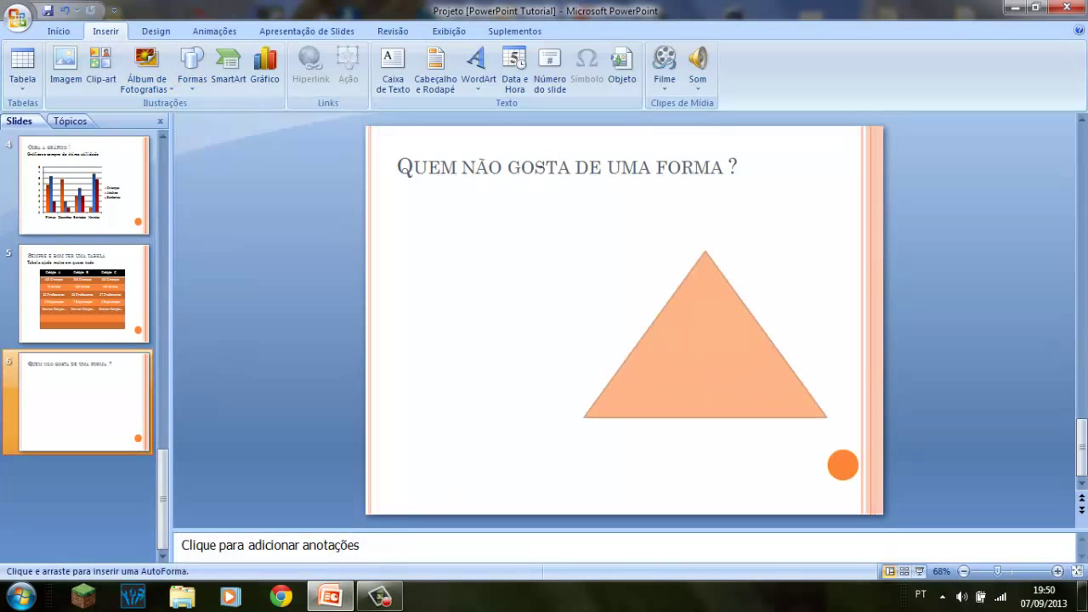
{"action": "key", "text": "Delete"}
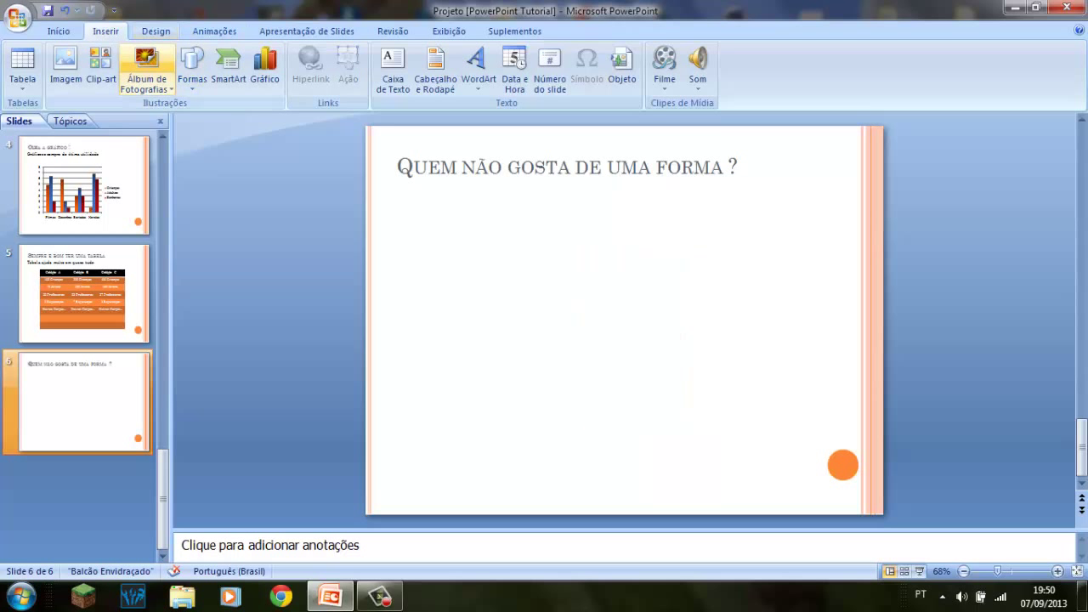
{"action": "left_click", "coordinate": [193, 68]}
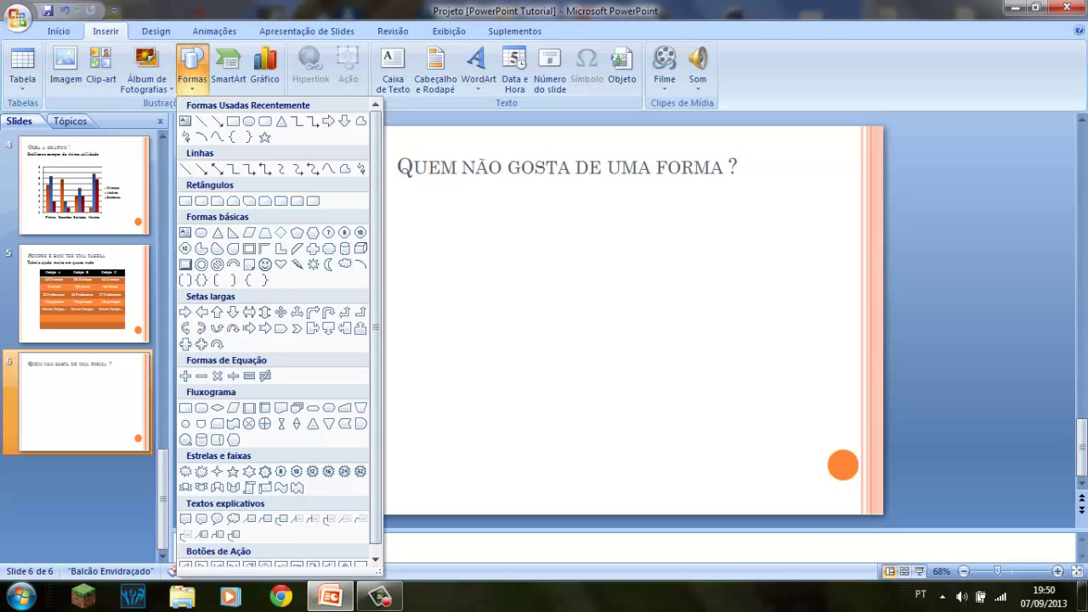
- Draw a text box below the title and type 'PRIMEIRO' in it
{"action": "left_click", "coordinate": [393, 68]}
{"action": "left_click_drag", "start_coordinate": [384, 202], "coordinate": [600, 292]}
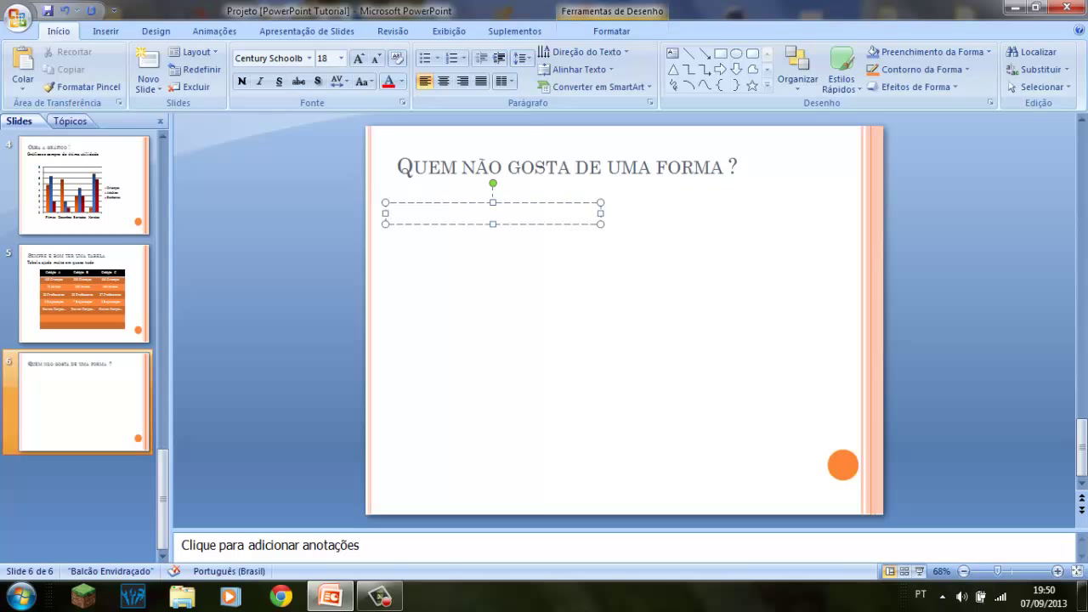
{"action": "type", "text": "pri"}
{"action": "key", "text": "BackSpace"}
{"action": "key", "text": "BackSpace"}
{"action": "key", "text": "BackSpace"}
{"action": "type", "text": "PRIME"}
{"action": "key", "text": "BackSpace"}
{"action": "type", "text": "EI"}
{"action": "type", "text": "RO"}
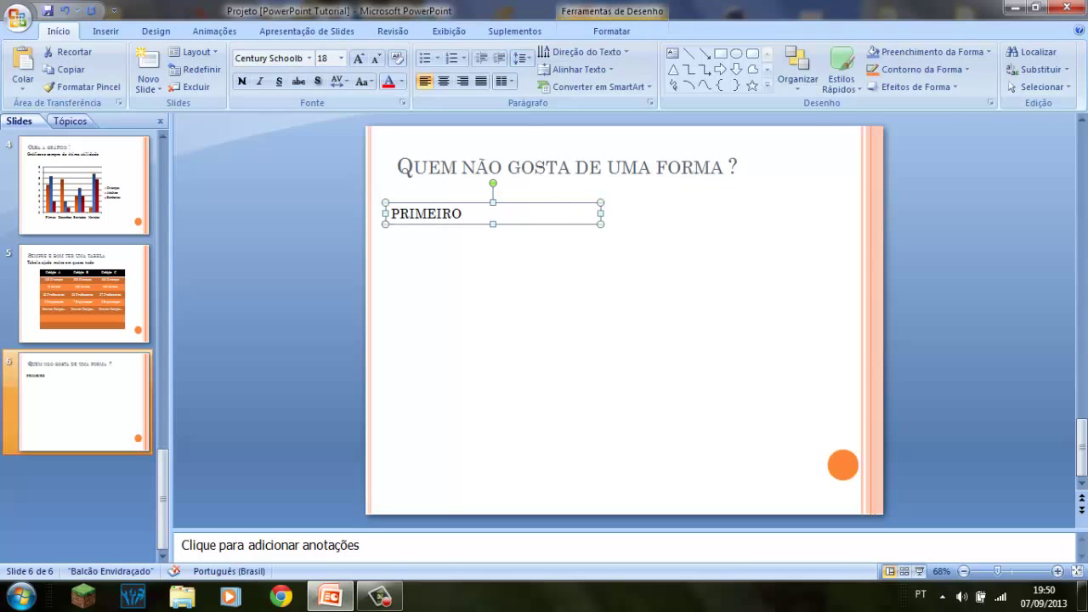
- Duplicate the PRIMEIRO box and place the copies at middle right and bottom left
{"action": "key", "text": "ctrl+d"}
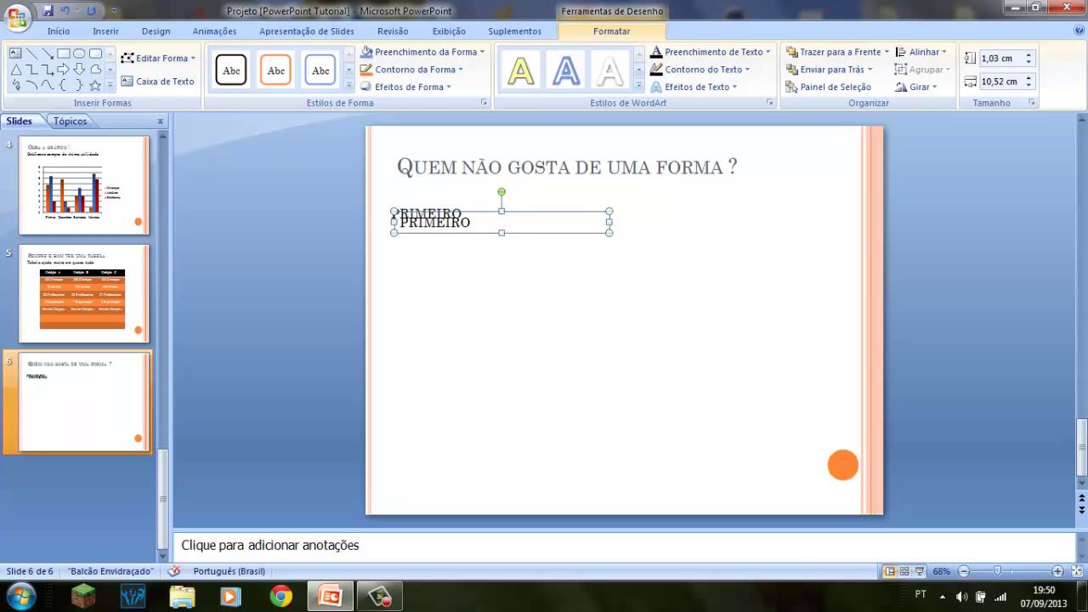
{"action": "left_click_drag", "start_coordinate": [476, 223], "coordinate": [682, 303]}
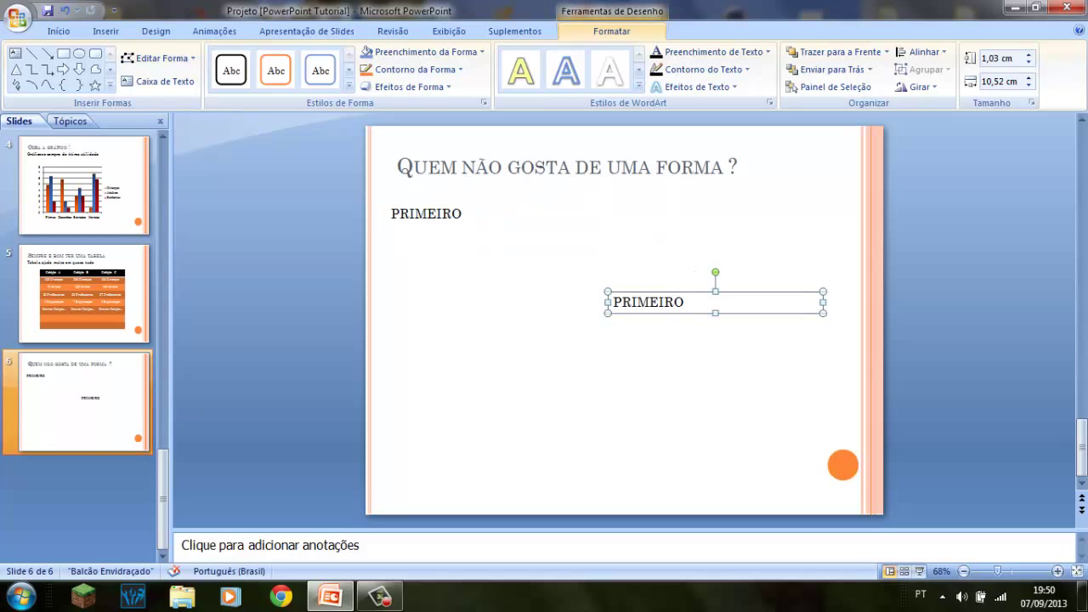
{"action": "mouse_move", "coordinate": [425, 214]}
{"action": "left_mouse_down"}
{"action": "mouse_move", "coordinate": [447, 219]}
{"action": "mouse_move", "coordinate": [464, 458]}
{"action": "left_mouse_up"}
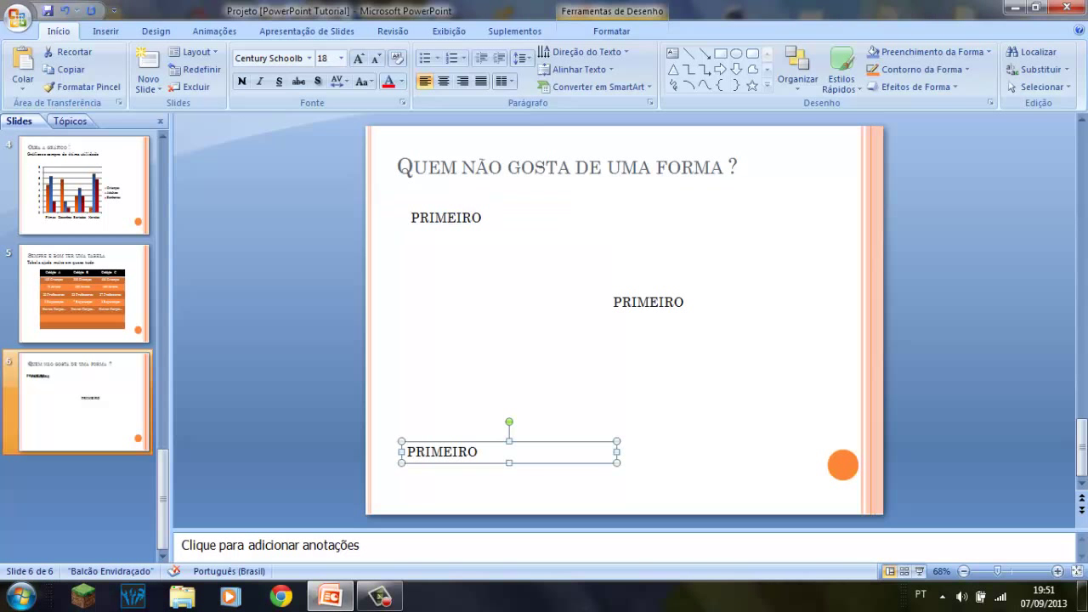
{"action": "left_click", "coordinate": [648, 302]}
{"action": "left_click", "coordinate": [612, 31]}
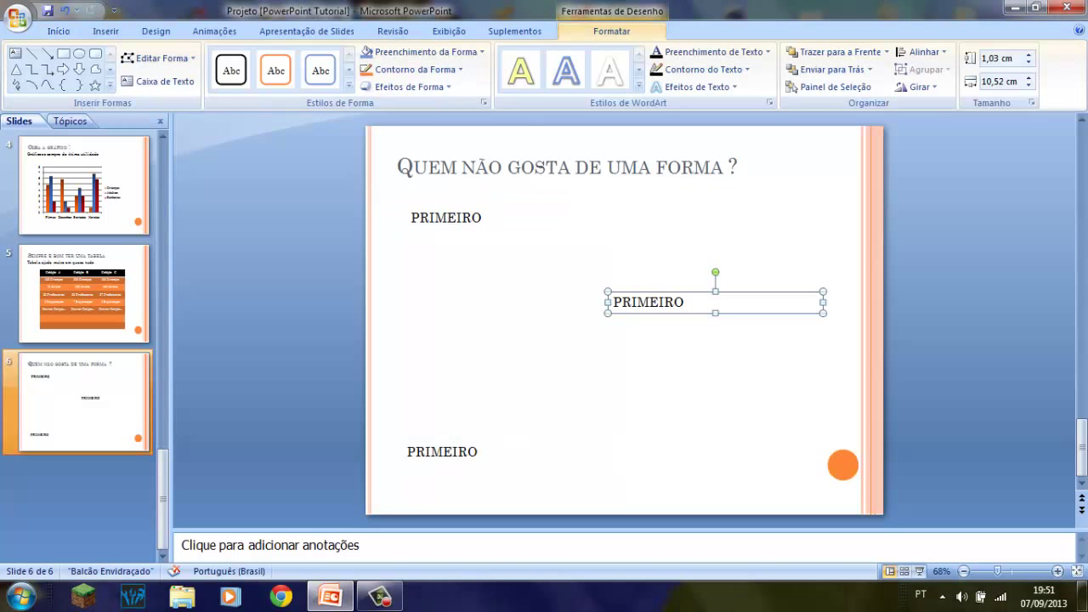
{"action": "left_click_drag", "start_coordinate": [633, 293], "coordinate": [674, 292]}
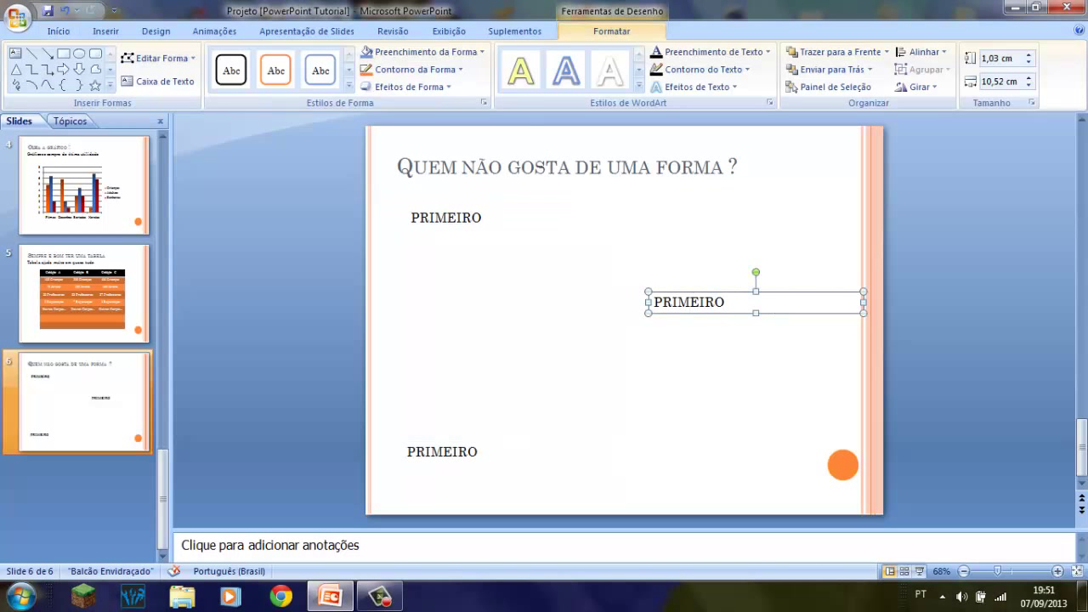
{"action": "key", "text": "Escape"}
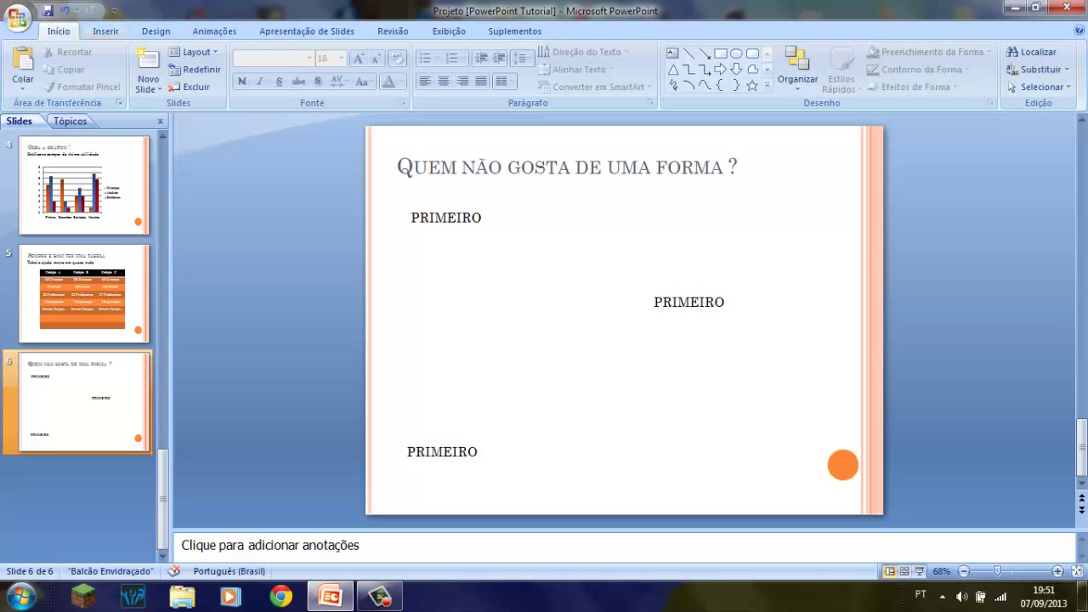
{"action": "left_click", "coordinate": [105, 31]}
- Draw elbow arrow connectors from the top PRIMEIRO to the middle one and into the bottom one
{"action": "left_click", "coordinate": [192, 68]}
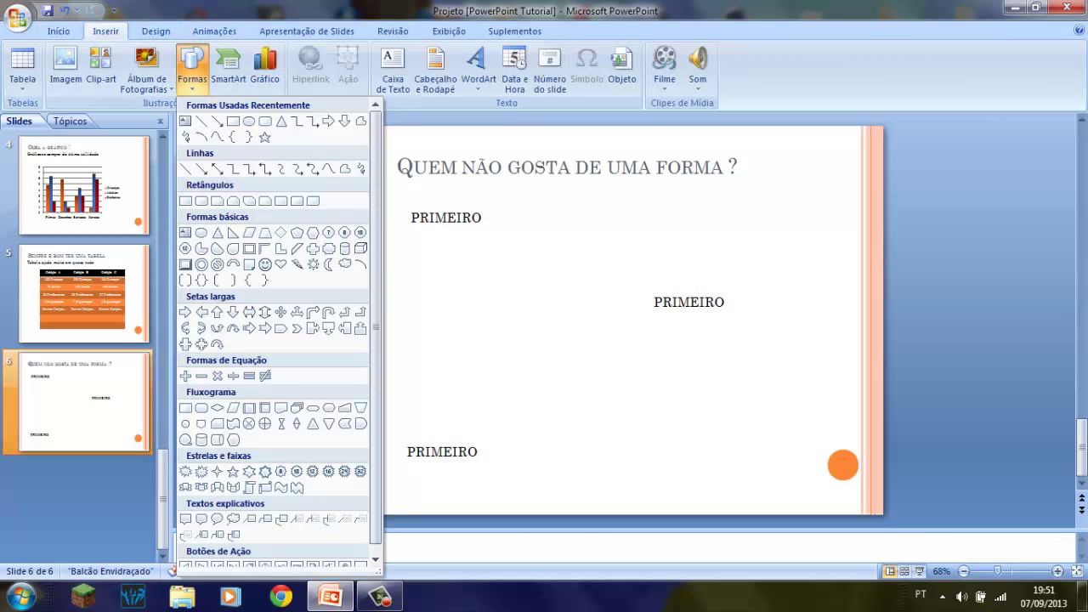
{"action": "left_click", "coordinate": [249, 168]}
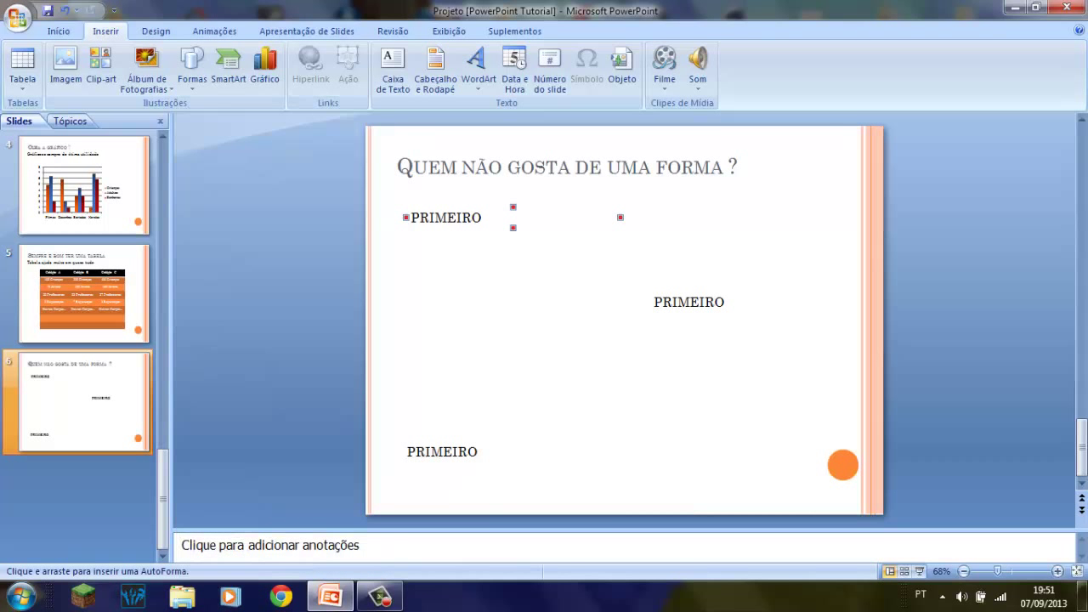
{"action": "mouse_move", "coordinate": [490, 220]}
{"action": "left_mouse_down"}
{"action": "mouse_move", "coordinate": [576, 287]}
{"action": "mouse_move", "coordinate": [636, 300]}
{"action": "left_mouse_up"}
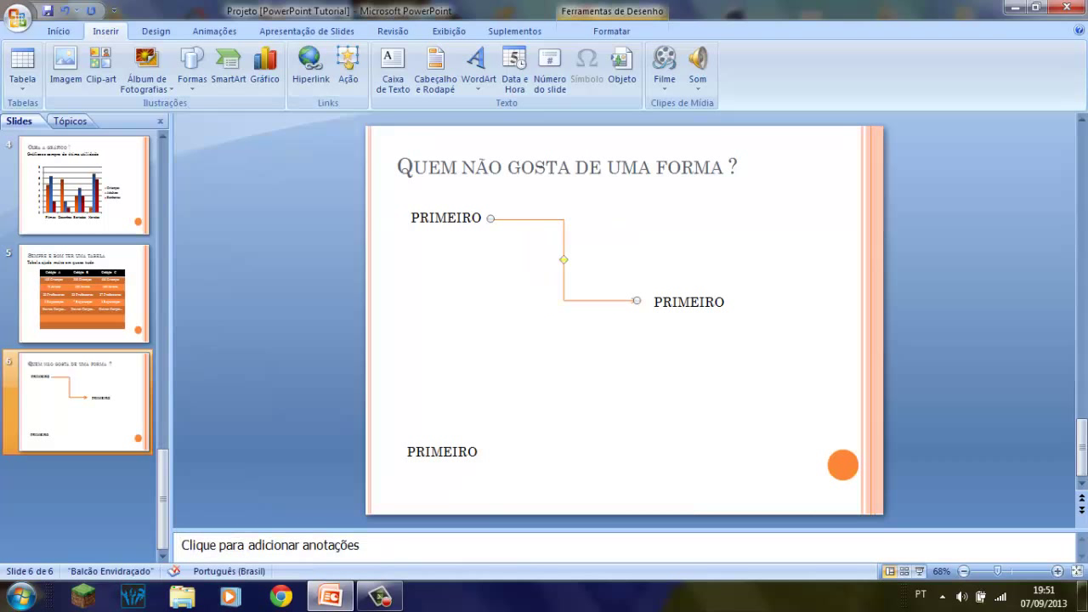
{"action": "left_click", "coordinate": [192, 70]}
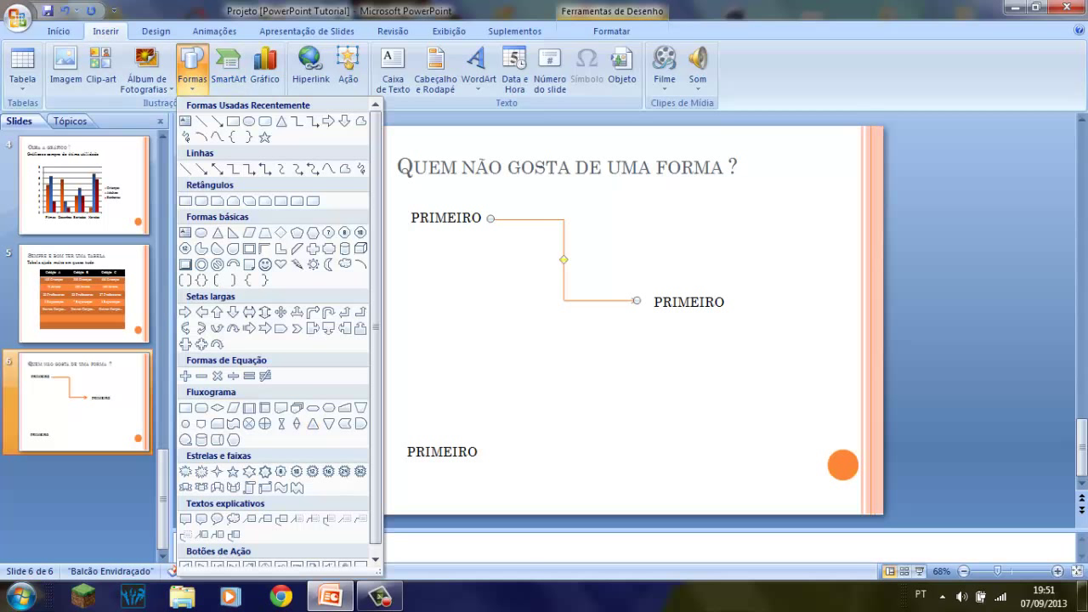
{"action": "scroll", "coordinate": [273, 340], "scroll_direction": "down", "scroll_amount": 1}
{"action": "scroll", "coordinate": [273, 340], "scroll_direction": "up", "scroll_amount": 1}
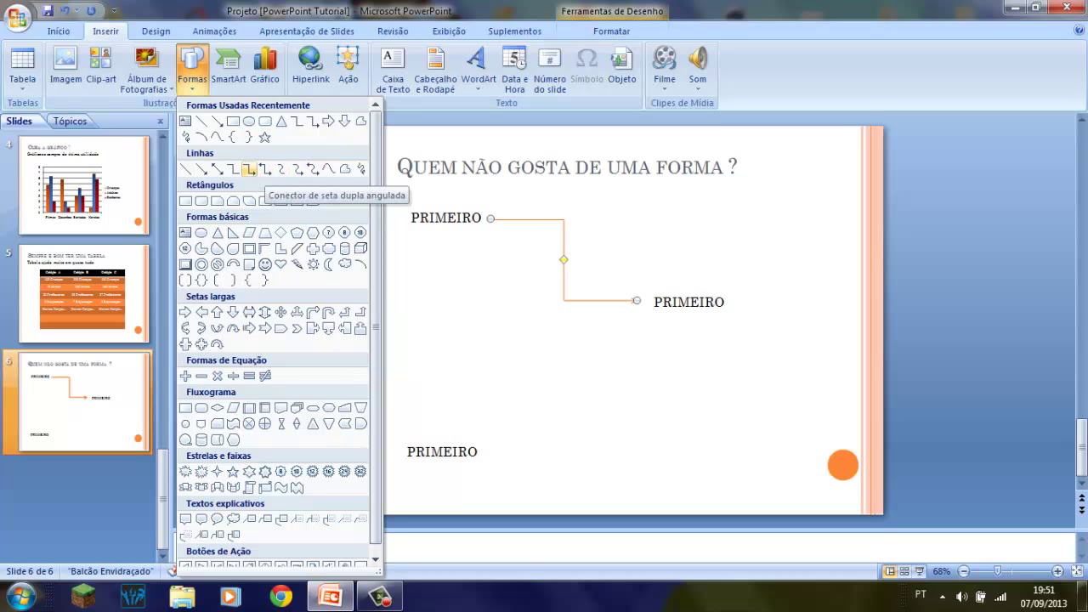
{"action": "left_click", "coordinate": [265, 168]}
{"action": "left_click_drag", "start_coordinate": [701, 340], "coordinate": [528, 453]}
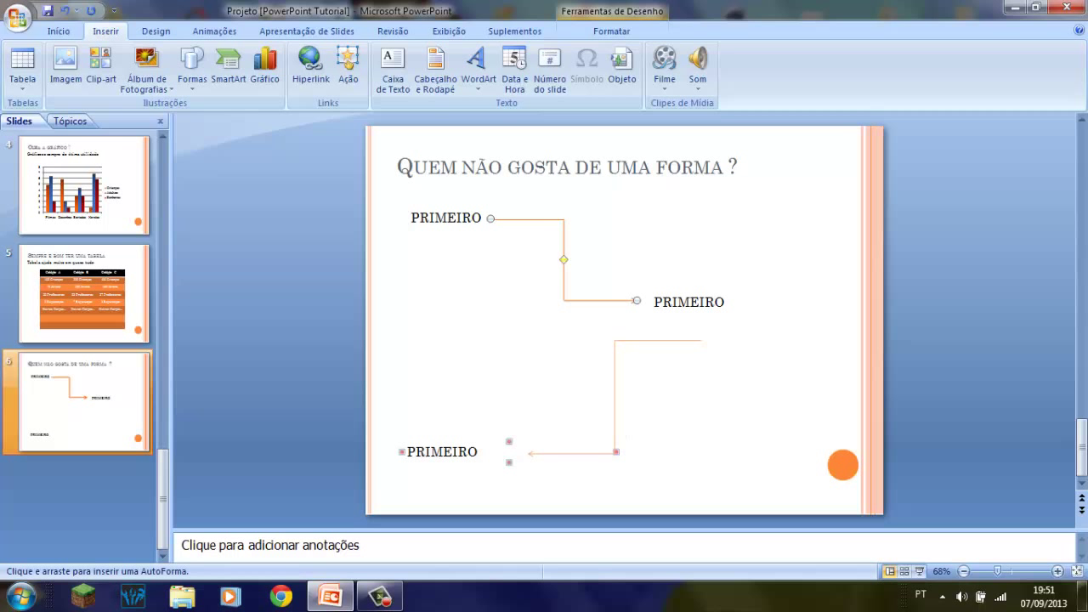
{"action": "left_click_drag", "start_coordinate": [528, 453], "coordinate": [527, 453]}
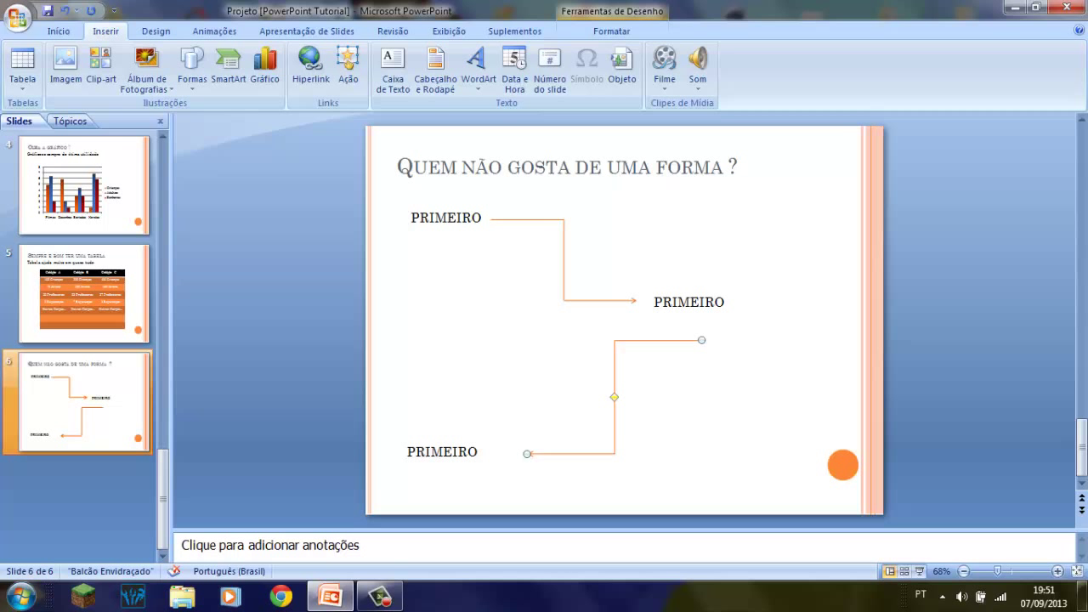
- Move the middle PRIMEIRO label right and down, and adjust the first arrow's bend and end to reach it
{"action": "left_click", "coordinate": [667, 302]}
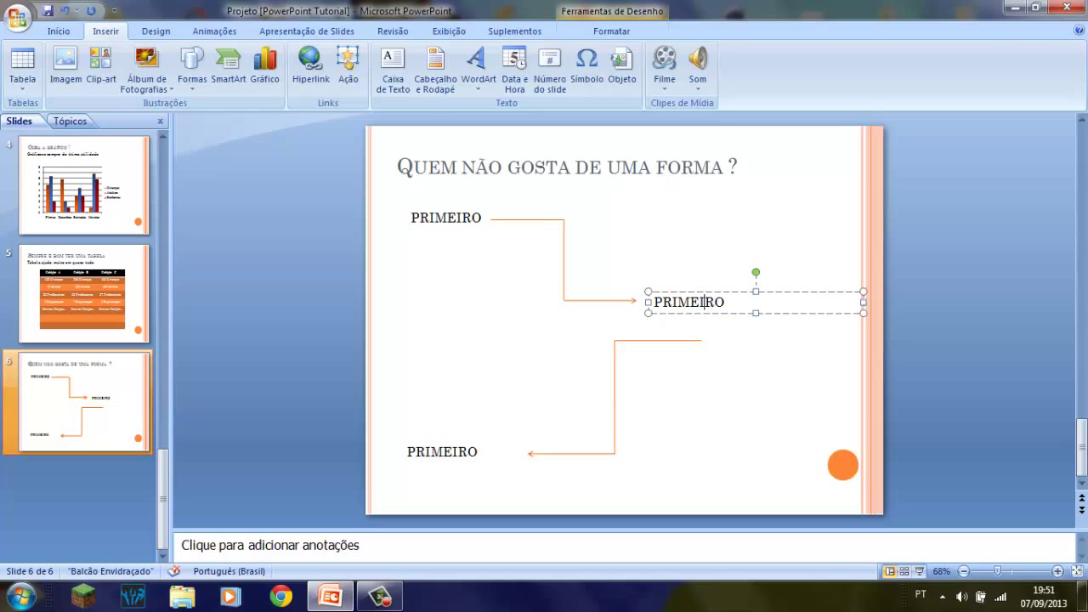
{"action": "left_click_drag", "start_coordinate": [862, 301], "coordinate": [893, 314]}
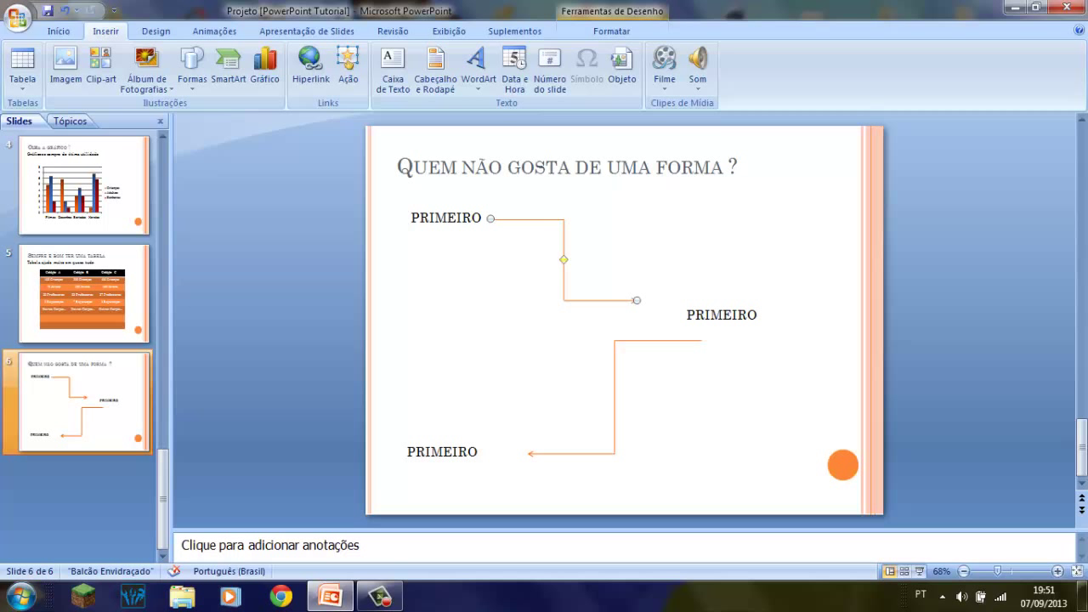
{"action": "left_click_drag", "start_coordinate": [564, 259], "coordinate": [595, 259]}
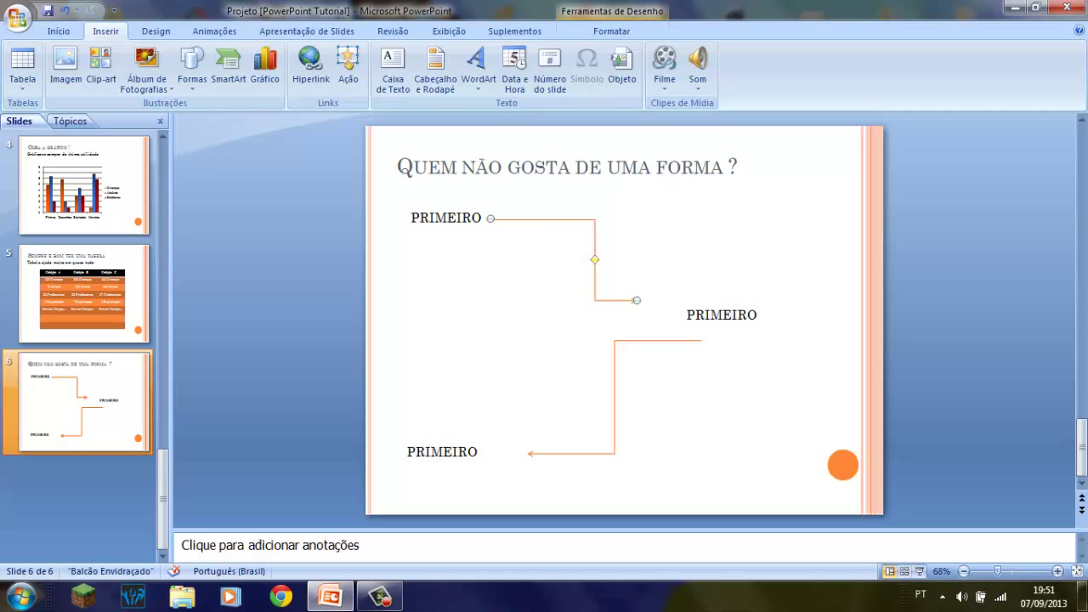
{"action": "left_click_drag", "start_coordinate": [637, 300], "coordinate": [693, 304]}
{"action": "key", "text": "Escape"}
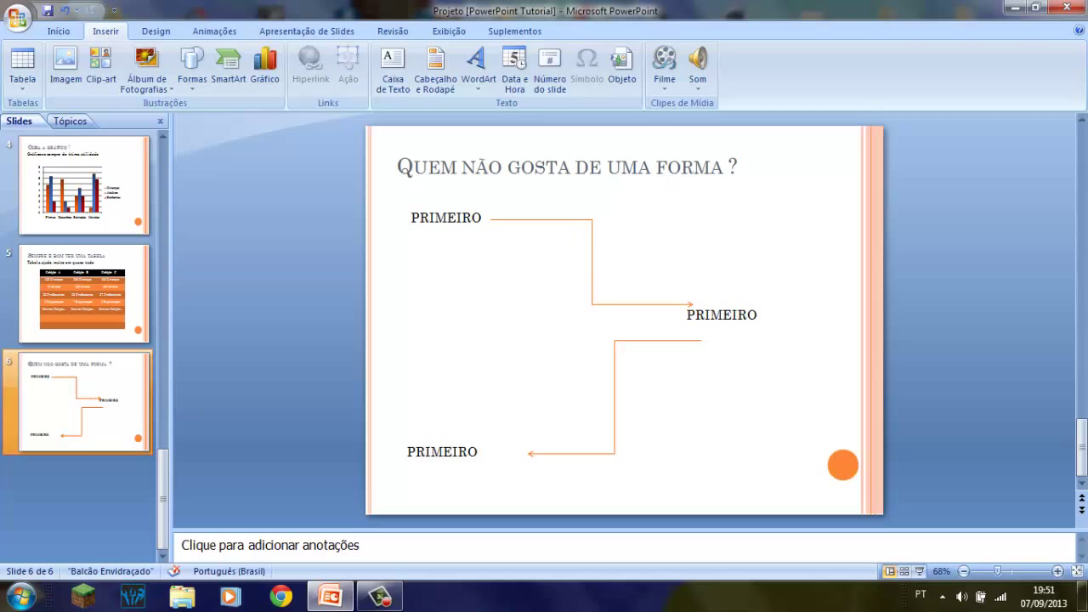
{"action": "left_click", "coordinate": [722, 315]}
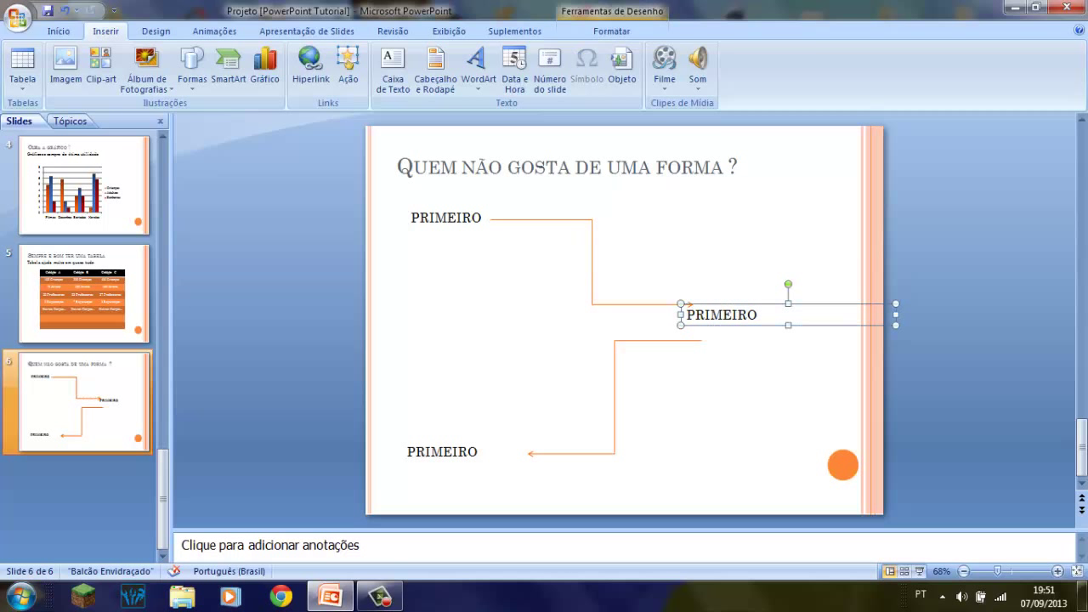
{"action": "left_click_drag", "start_coordinate": [733, 320], "coordinate": [734, 319]}
{"action": "key", "text": "Escape"}
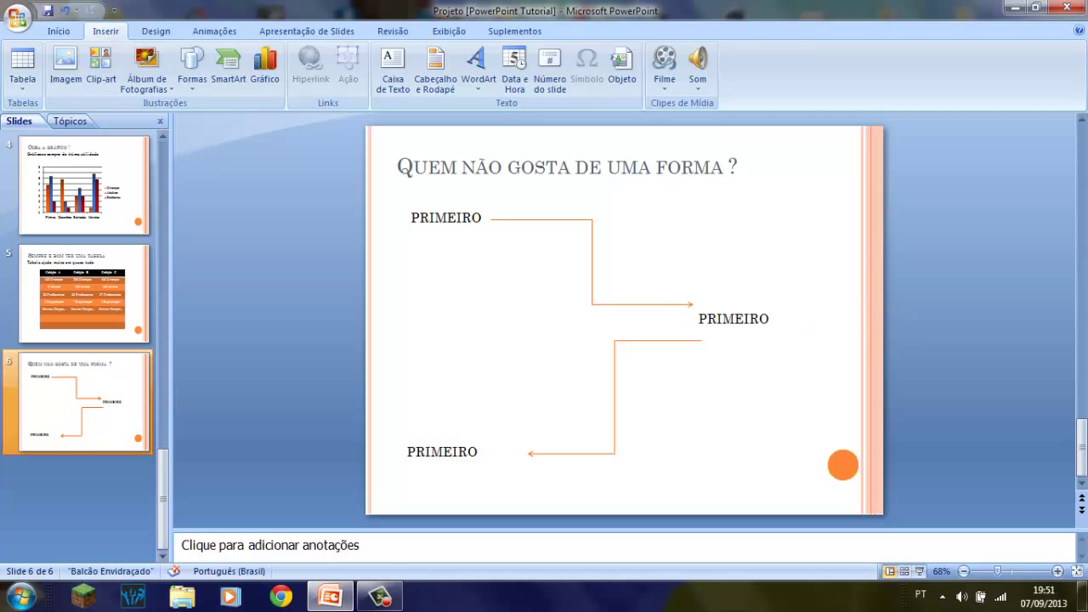
{"action": "left_click", "coordinate": [59, 30]}
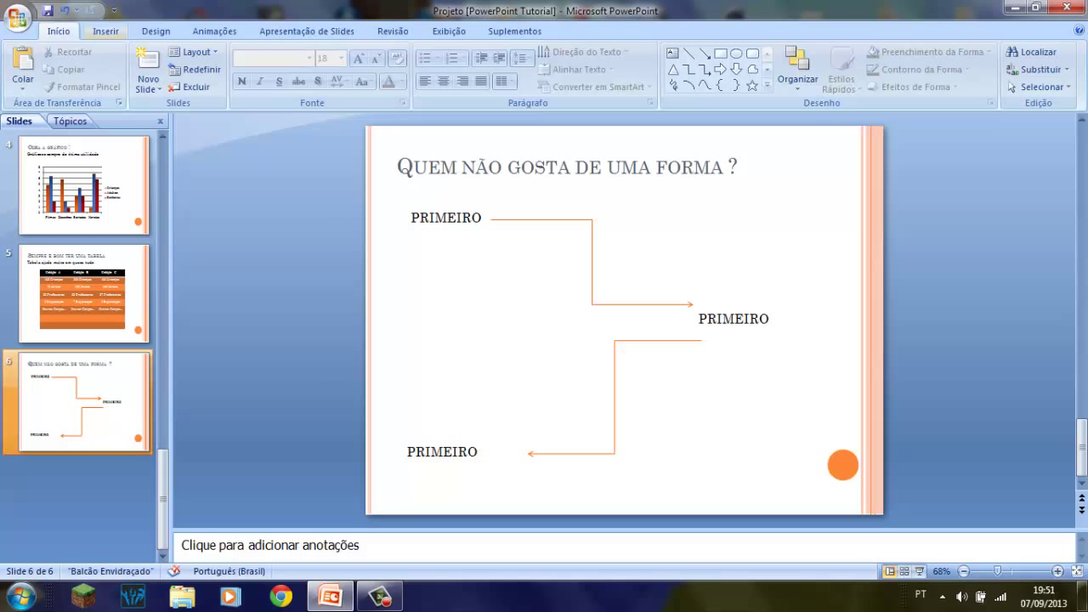
- Undo an accidental PRIMEIRO paste and add a new slide 7
{"action": "left_click", "coordinate": [105, 30]}
{"action": "left_click", "coordinate": [59, 30]}
{"action": "left_click", "coordinate": [23, 66]}
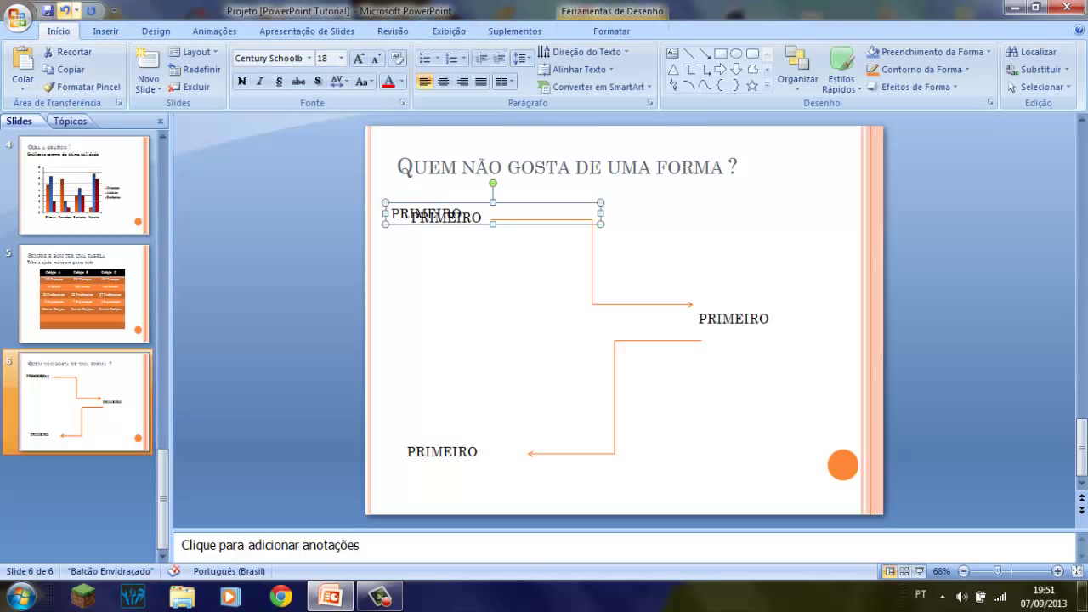
{"action": "left_click", "coordinate": [65, 11]}
{"action": "left_click", "coordinate": [148, 61]}
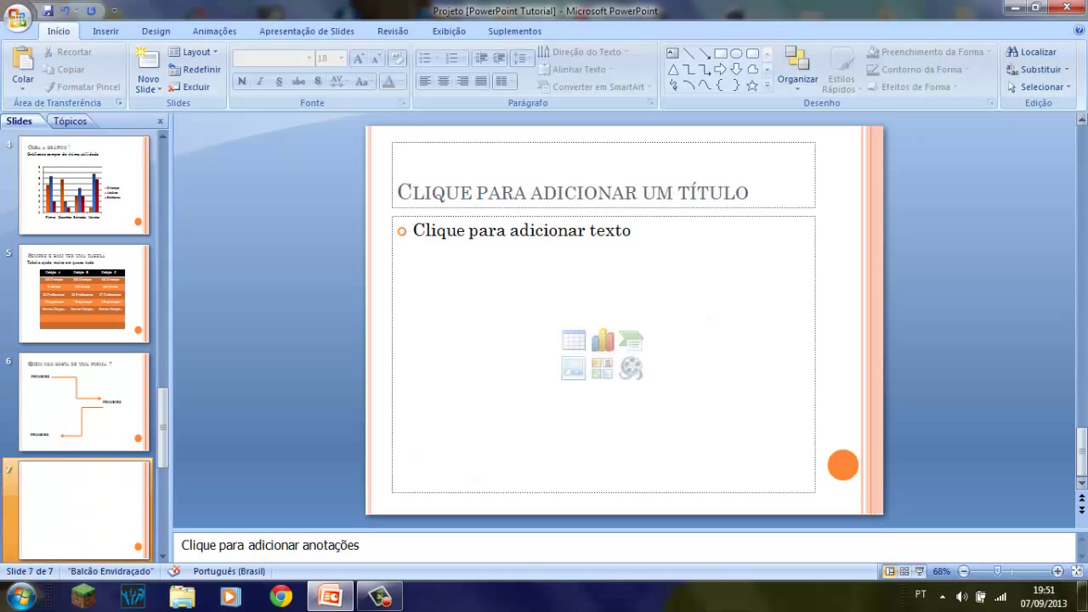
- Type 'Maneira e' as the slide 7 title, then erase it to start over
{"action": "left_click", "coordinate": [595, 170]}
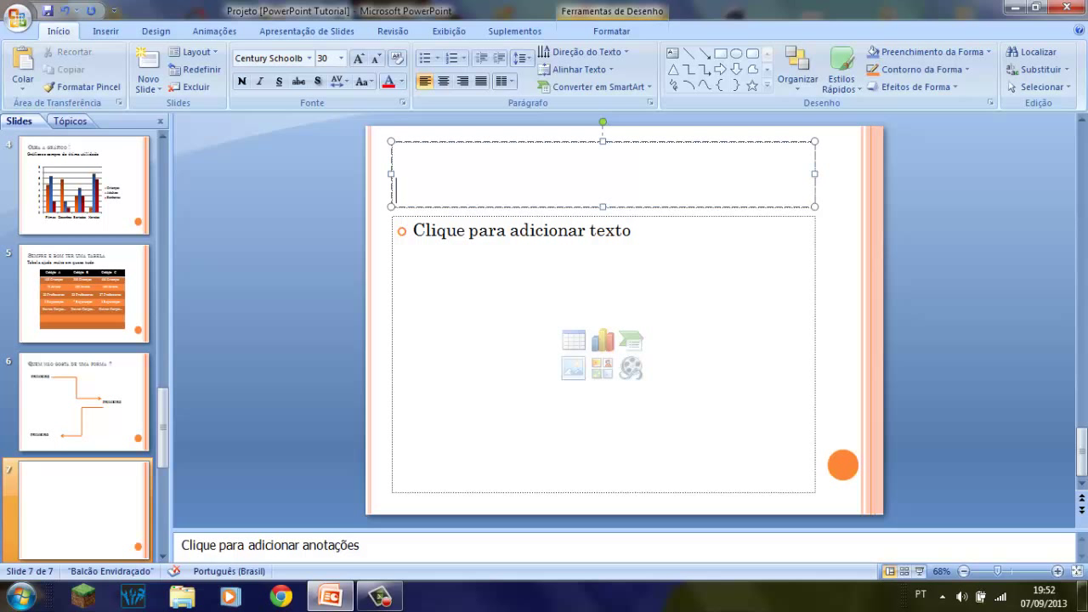
{"action": "type", "text": "MN"}
{"action": "key", "text": "Caps_Lock"}
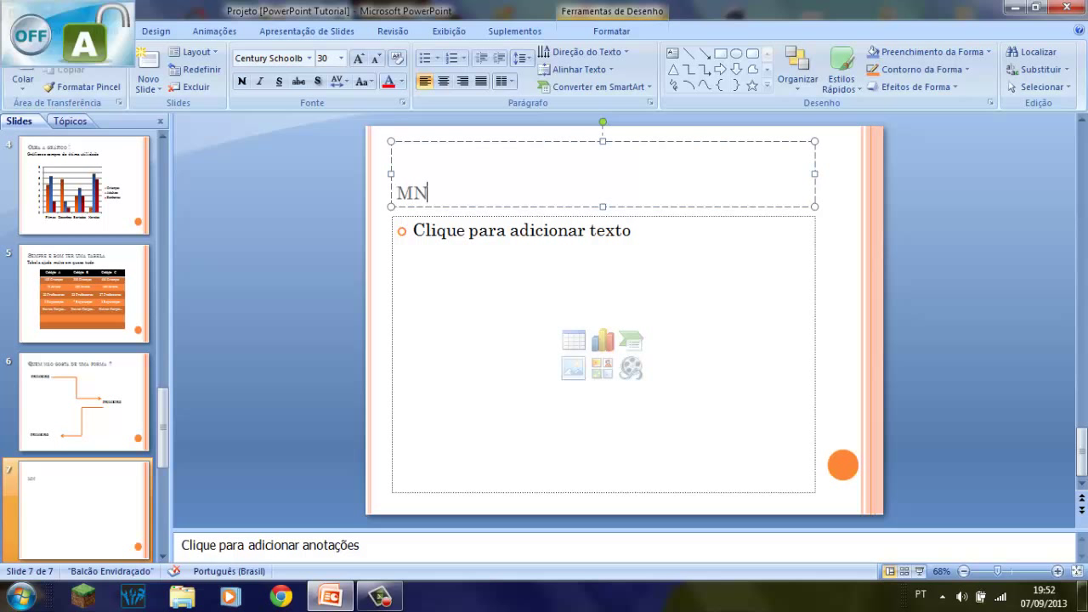
{"action": "key", "text": "BackSpace"}
{"action": "key", "text": "Caps_Lock"}
{"action": "type", "text": "ANEIRA"}
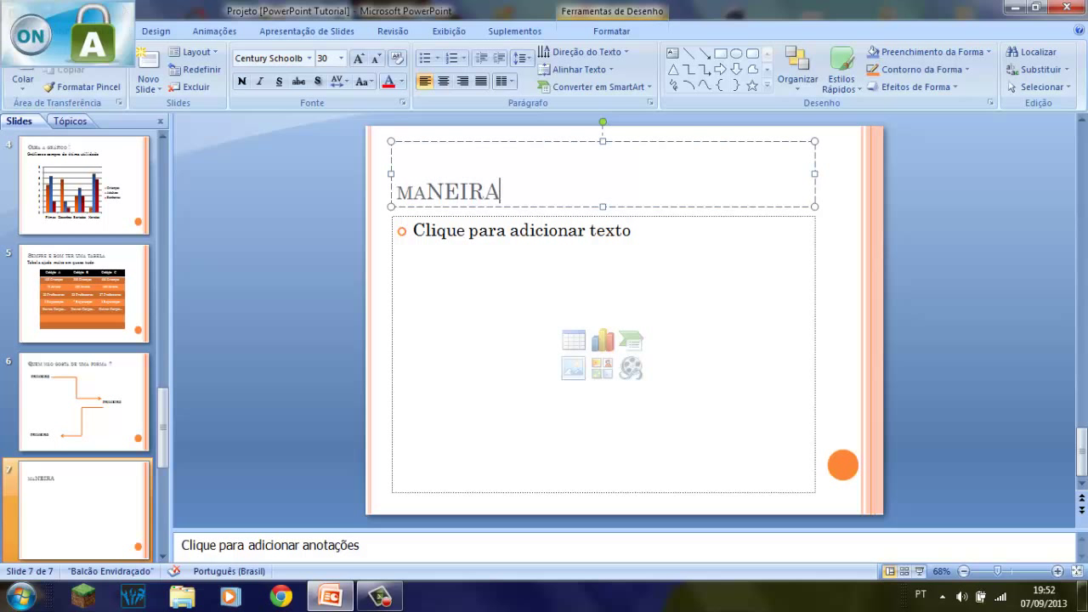
{"action": "key", "text": "BackSpace"}
{"action": "key", "text": "BackSpace"}
{"action": "key", "text": "BackSpace"}
{"action": "key", "text": "BackSpace"}
{"action": "key", "text": "BackSpace"}
{"action": "key", "text": "Caps_Lock"}
{"action": "type", "text": "nei"}
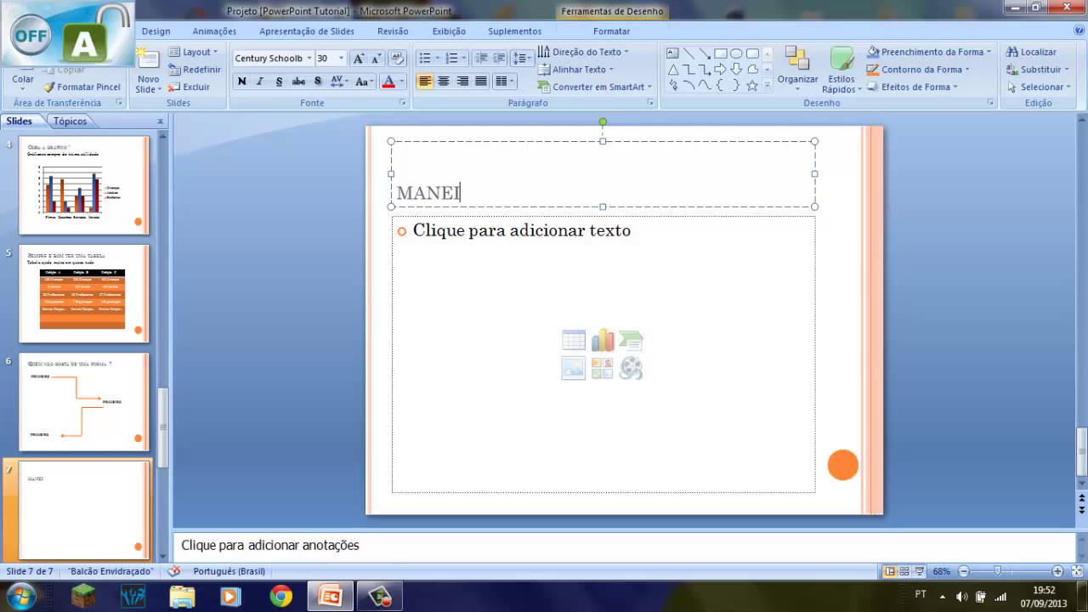
{"action": "type", "text": "ra"}
{"action": "type", "text": " e"}
{"action": "key", "text": "BackSpace"}
{"action": "key", "text": "BackSpace"}
{"action": "key", "text": "BackSpace"}
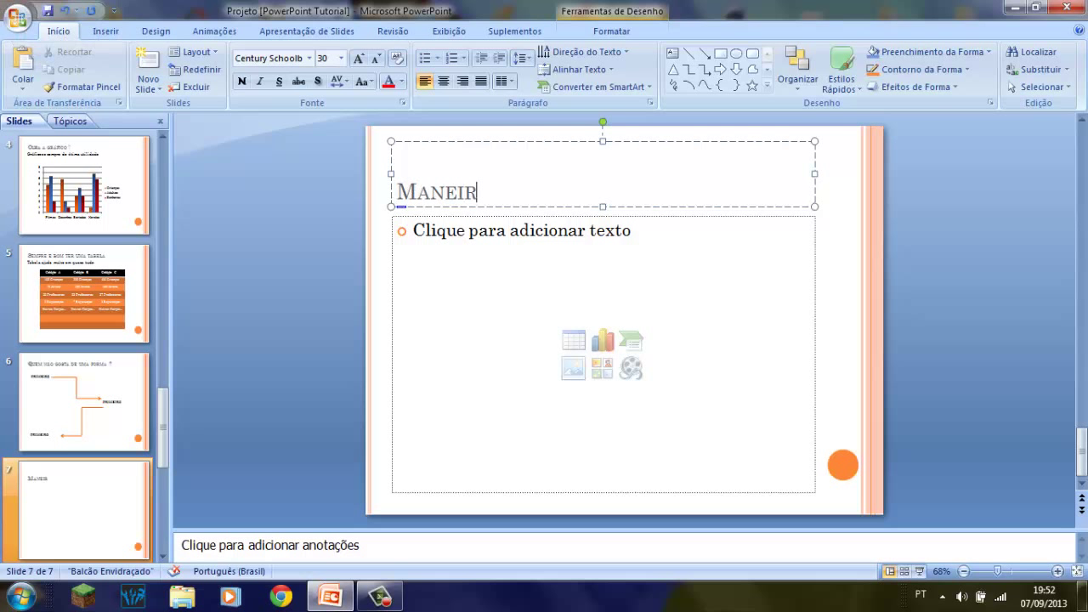
{"action": "key", "text": "BackSpace"}
{"action": "key", "text": "BackSpace"}
{"action": "key", "text": "BackSpace"}
{"action": "key", "text": "BackSpace"}
{"action": "key", "text": "BackSpace"}
{"action": "key", "text": "BackSpace"}
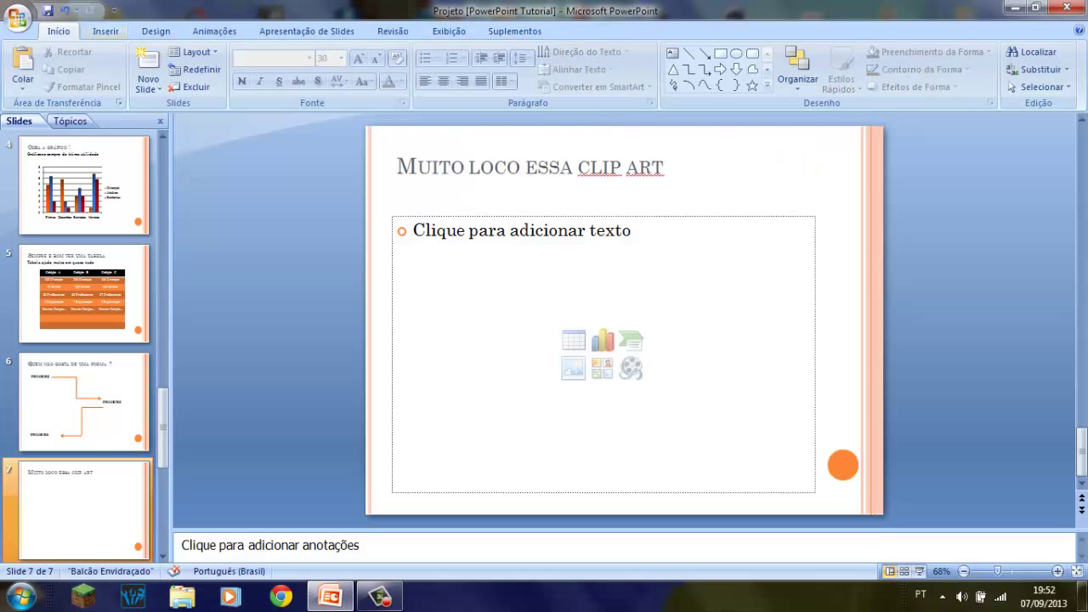
- Search the Clip-art pane for 'Homem'
{"action": "left_click", "coordinate": [106, 30]}
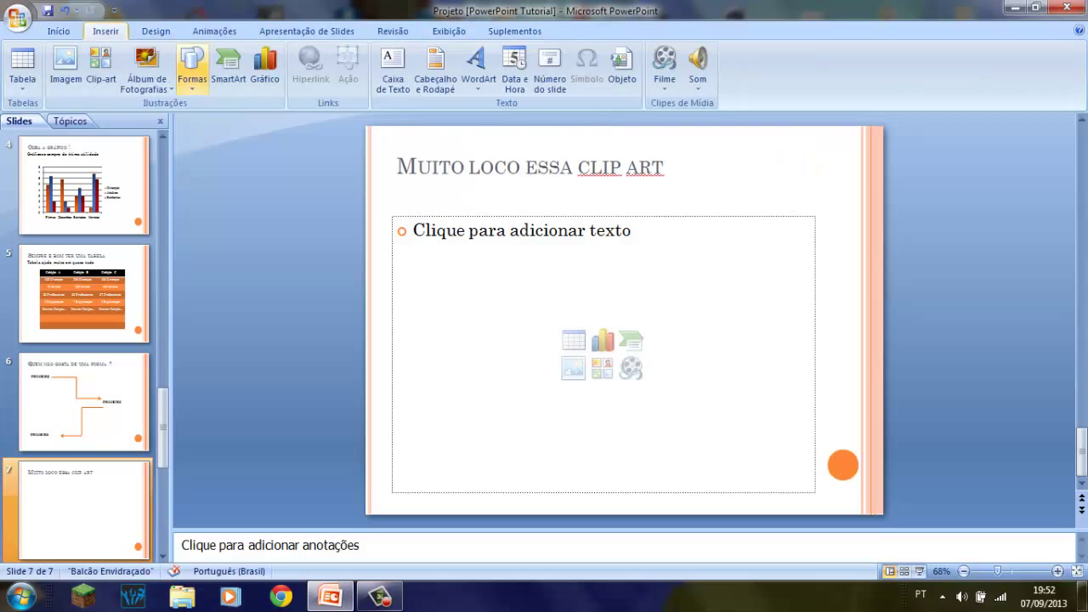
{"action": "left_click", "coordinate": [101, 68]}
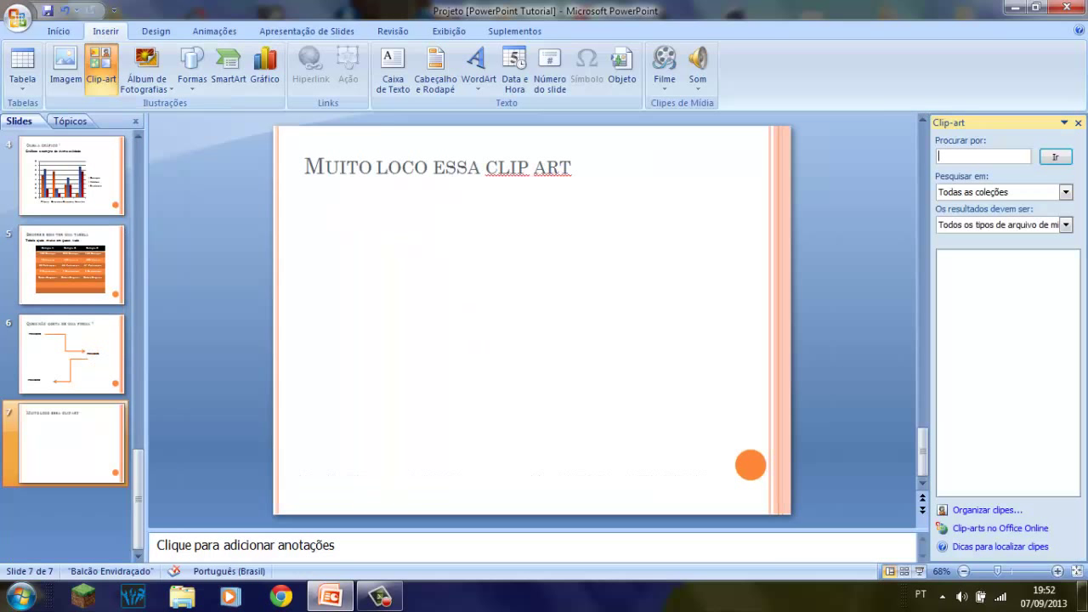
{"action": "type", "text": "Hoem"}
{"action": "key", "text": "Return"}
{"action": "key", "text": "BackSpace"}
{"action": "type", "text": "o"}
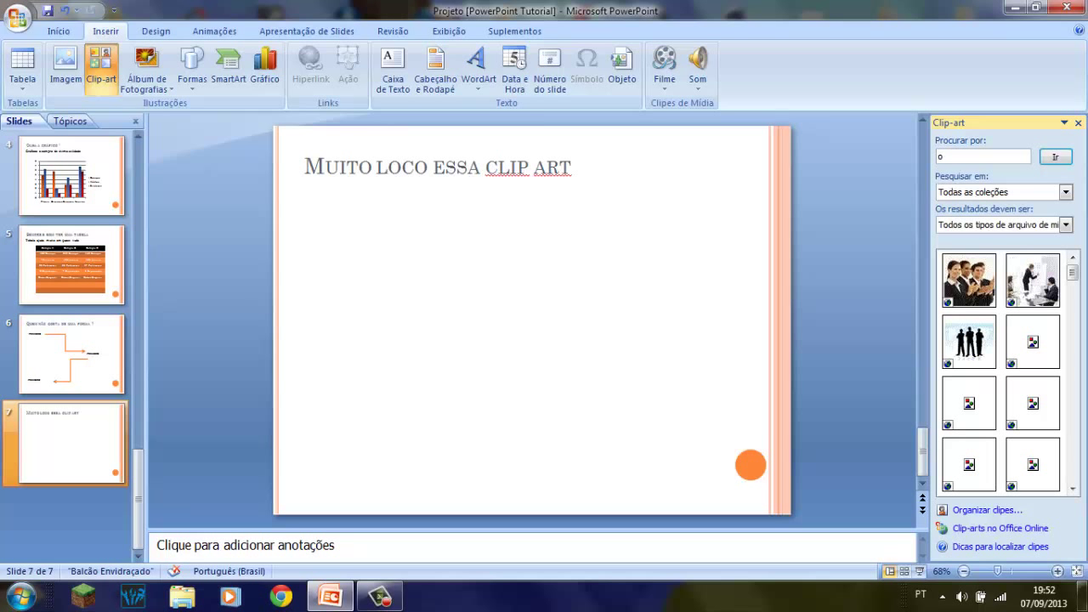
{"action": "type", "text": "H"}
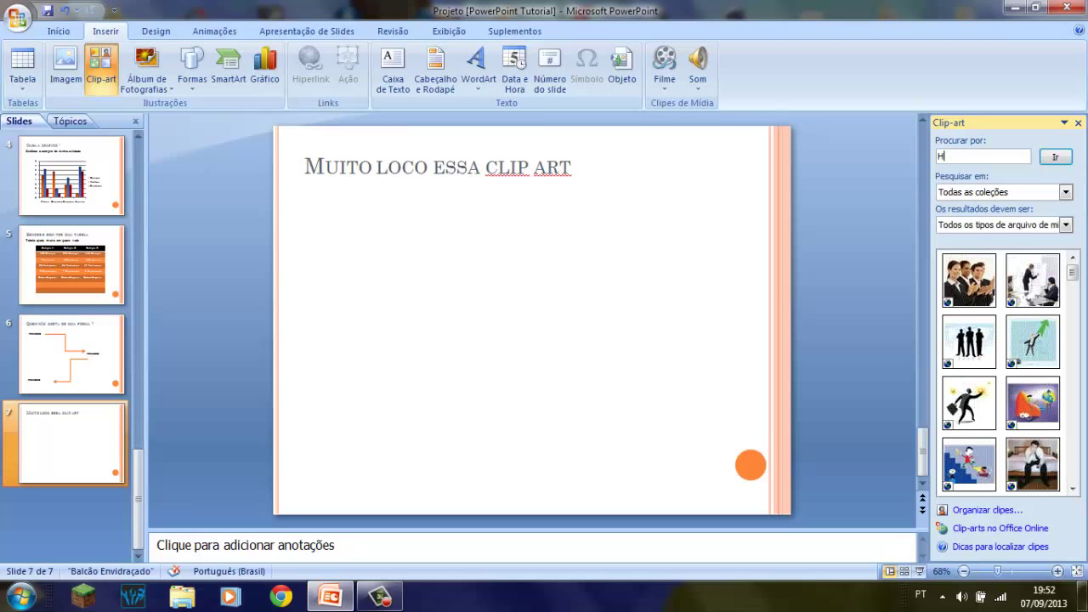
{"action": "type", "text": "omem"}
{"action": "key", "text": "Return"}
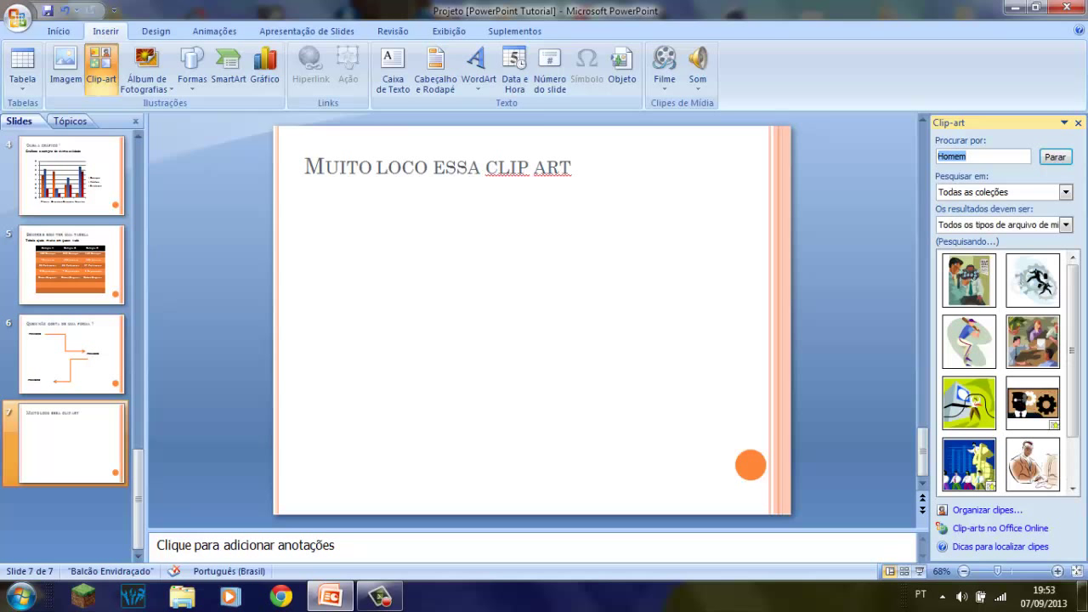
- Insert the baseball player clip art, enlarge it, and place it at the left below the title
{"action": "left_click", "coordinate": [970, 340]}
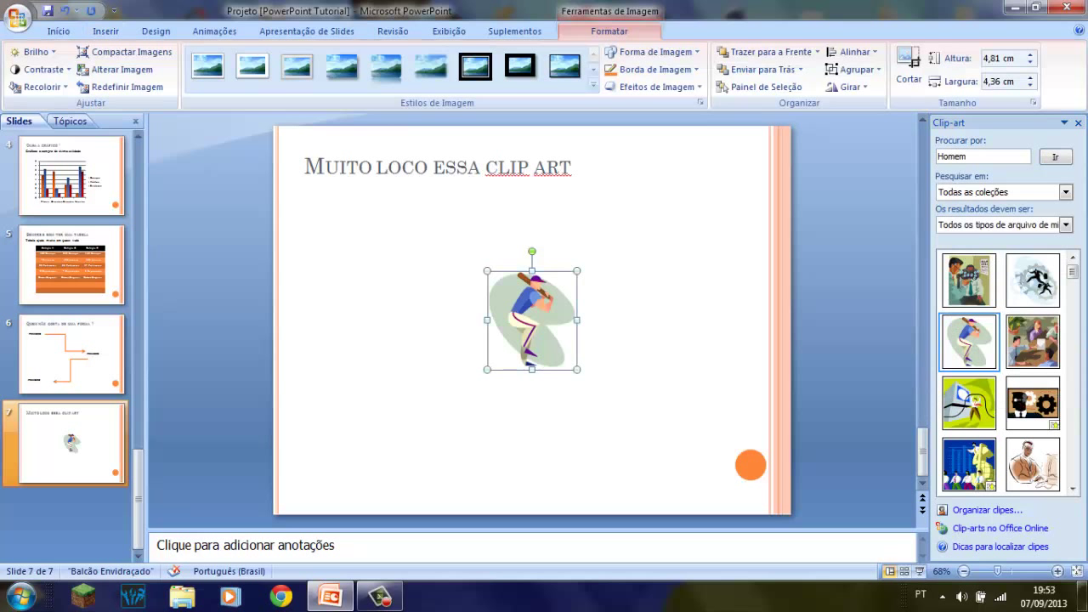
{"action": "left_click_drag", "start_coordinate": [578, 369], "coordinate": [678, 477]}
{"action": "left_click_drag", "start_coordinate": [587, 374], "coordinate": [405, 301]}
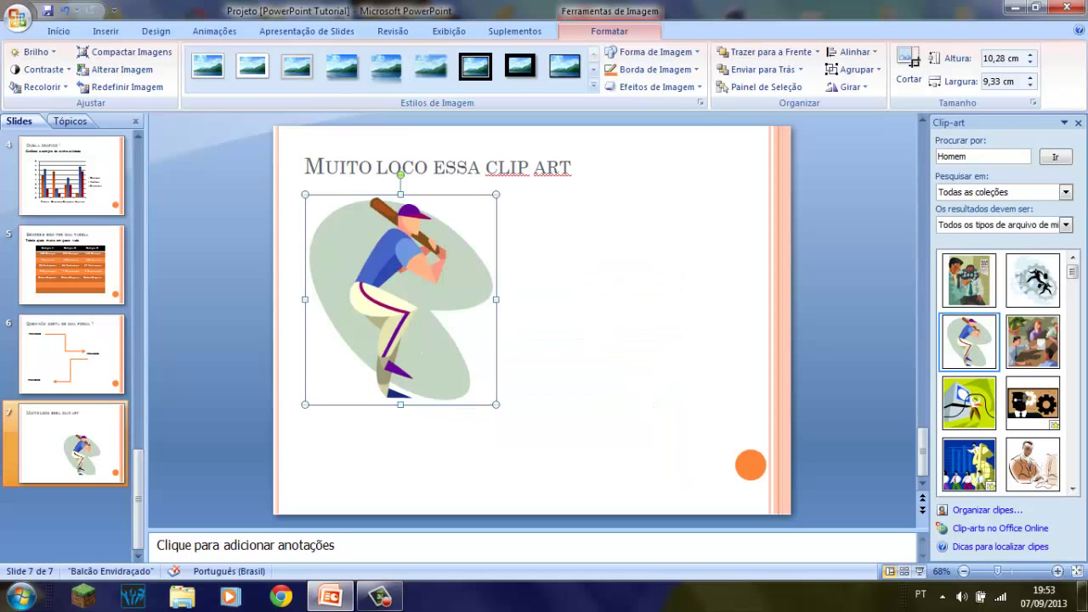
{"action": "left_click_drag", "start_coordinate": [497, 405], "coordinate": [477, 383]}
{"action": "left_click_drag", "start_coordinate": [400, 297], "coordinate": [403, 305]}
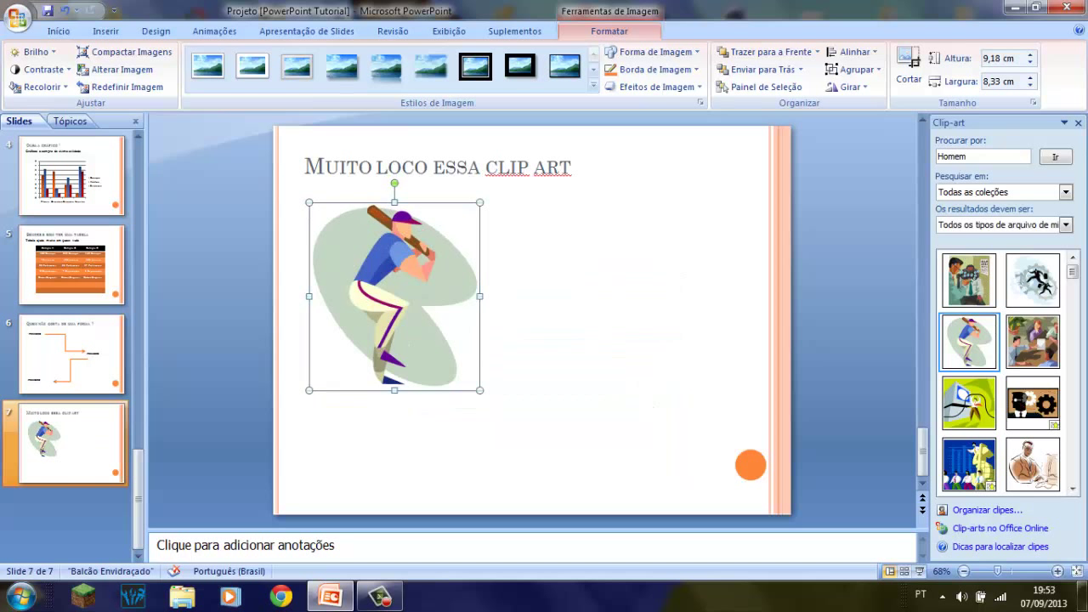
- Search the Clip-art pane for 'Video Game'
{"action": "left_click", "coordinate": [977, 156]}
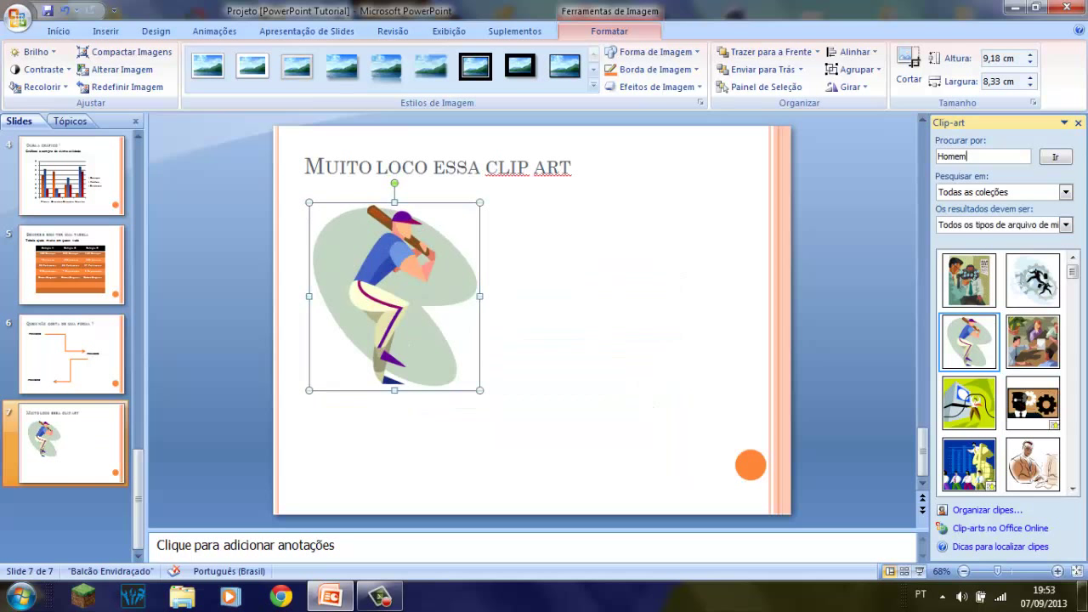
{"action": "key", "text": "BackSpace"}
{"action": "key", "text": "BackSpace"}
{"action": "key", "text": "BackSpace"}
{"action": "key", "text": "BackSpace"}
{"action": "type", "text": "Video Game"}
{"action": "key", "text": "Return"}
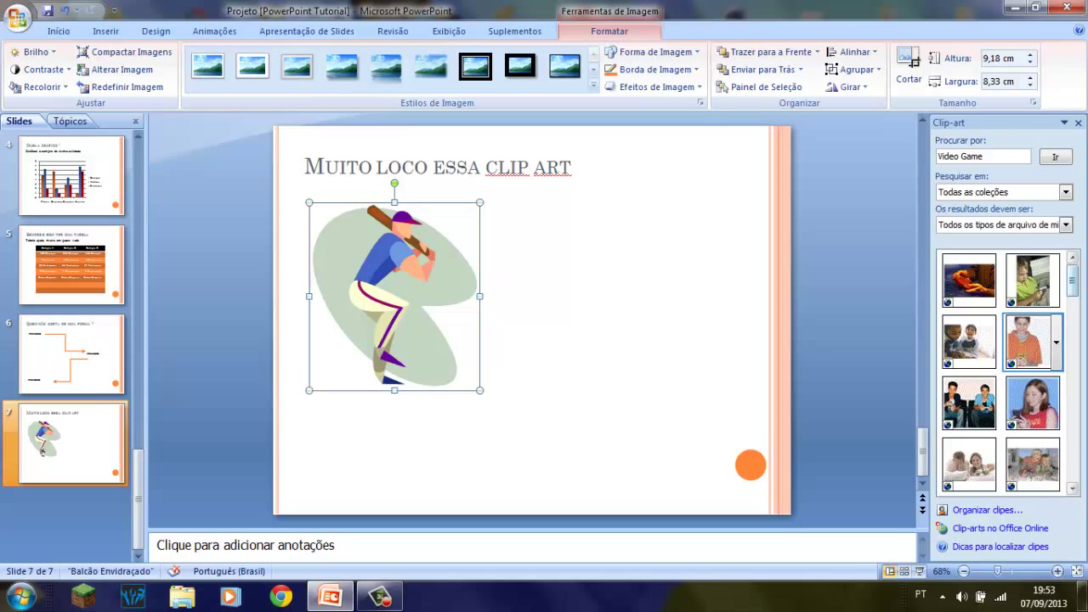
- Replace the unwanted boy photo with the boy-with-TV clip art, enlarged near the bottom
{"action": "left_click", "coordinate": [1031, 340]}
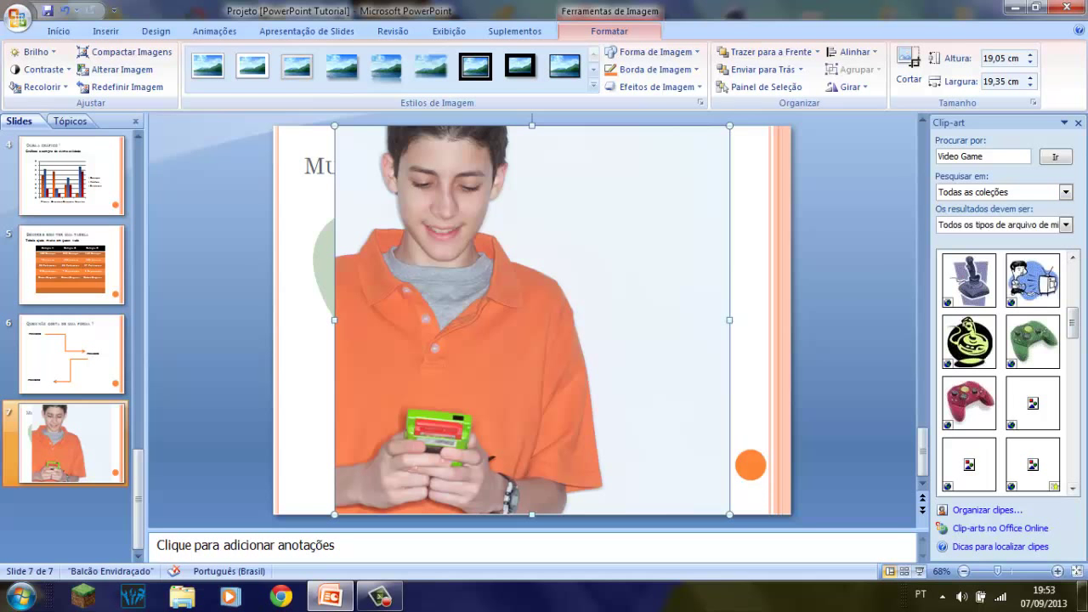
{"action": "key", "text": "ctrl+z"}
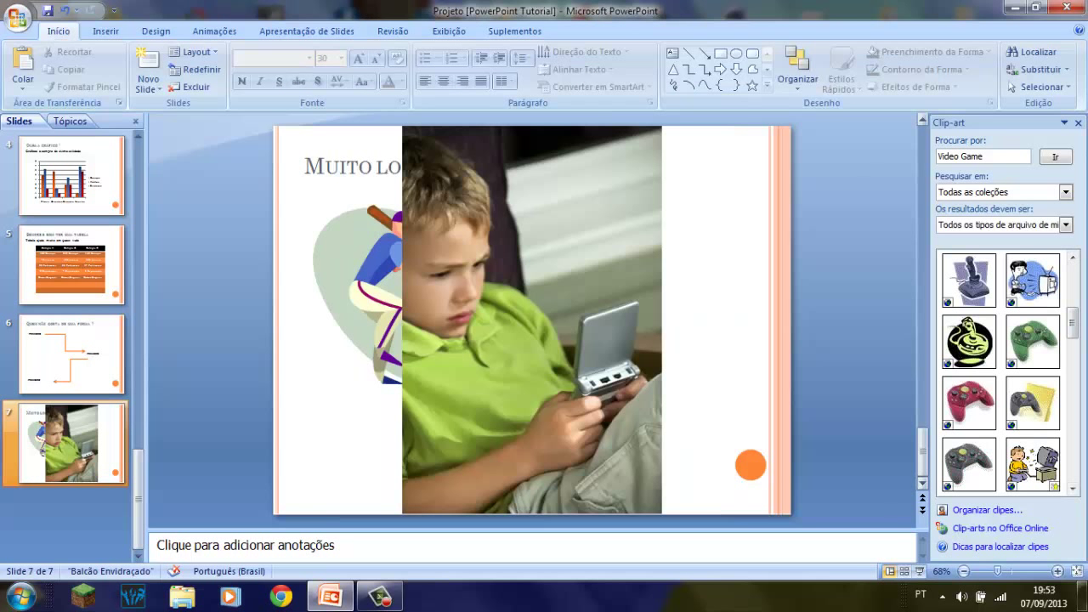
{"action": "key", "text": "ctrl+z"}
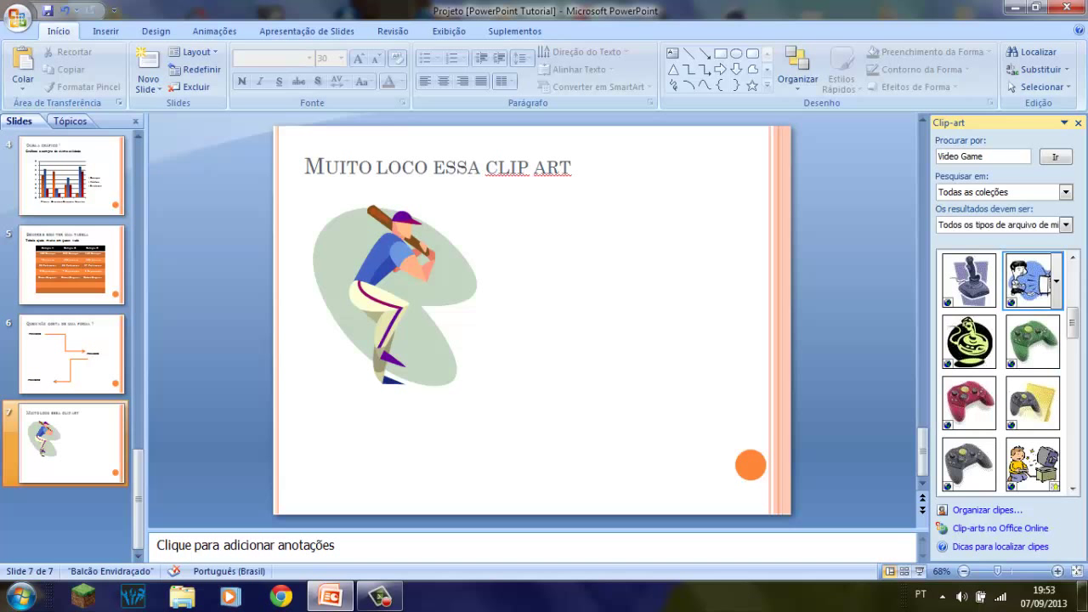
{"action": "left_click", "coordinate": [1032, 280]}
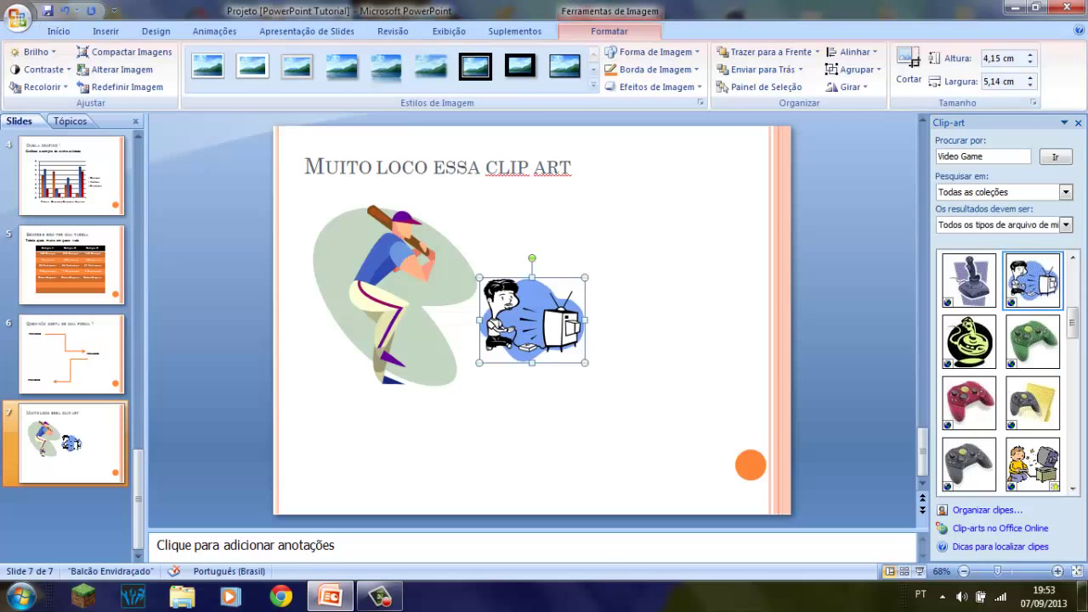
{"action": "left_click_drag", "start_coordinate": [585, 363], "coordinate": [638, 405]}
{"action": "left_click_drag", "start_coordinate": [558, 341], "coordinate": [575, 451]}
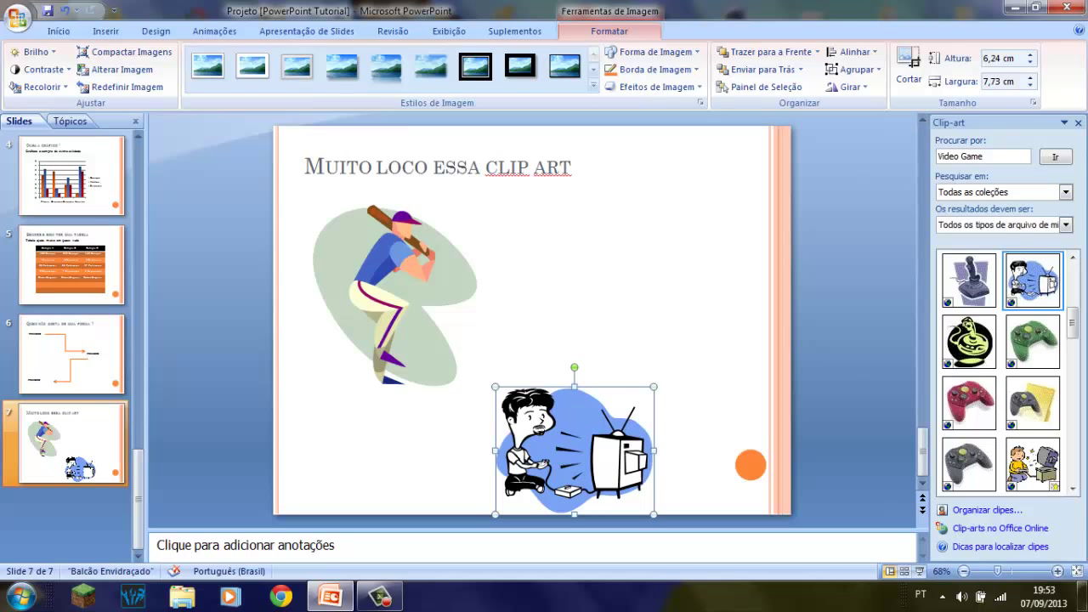
{"action": "left_click", "coordinate": [984, 157]}
{"action": "key", "text": "BackSpace"}
{"action": "key", "text": "BackSpace"}
{"action": "key", "text": "BackSpace"}
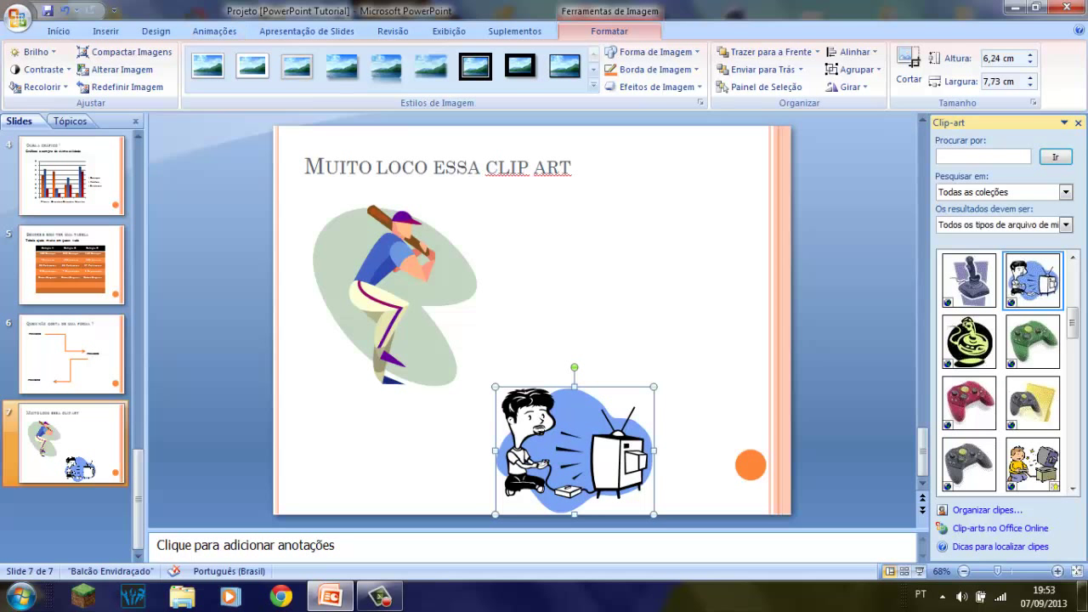
{"action": "left_click_drag", "start_coordinate": [575, 451], "coordinate": [583, 432]}
- Search 'Dinheiro', insert the gold dollar clip art, and enlarge it at the top right
{"action": "left_click", "coordinate": [984, 157]}
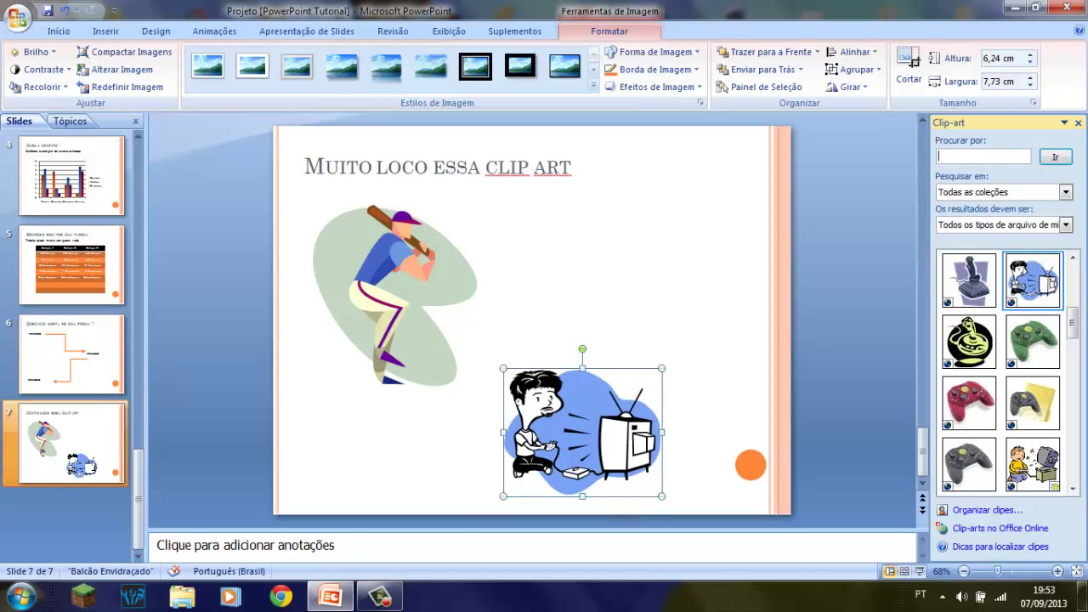
{"action": "type", "text": "Dinheiro"}
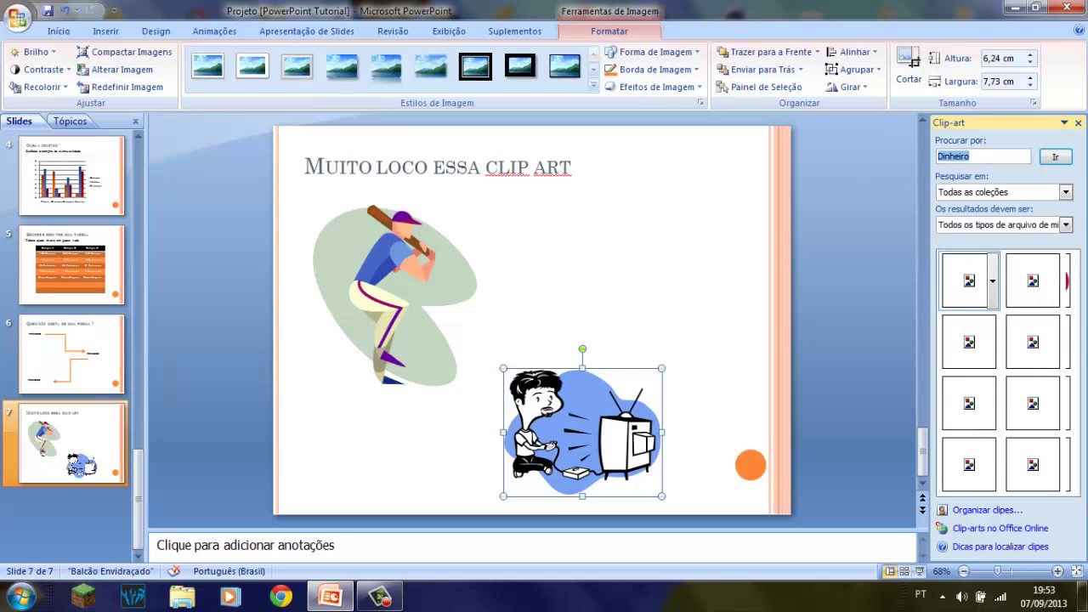
{"action": "left_click", "coordinate": [969, 281]}
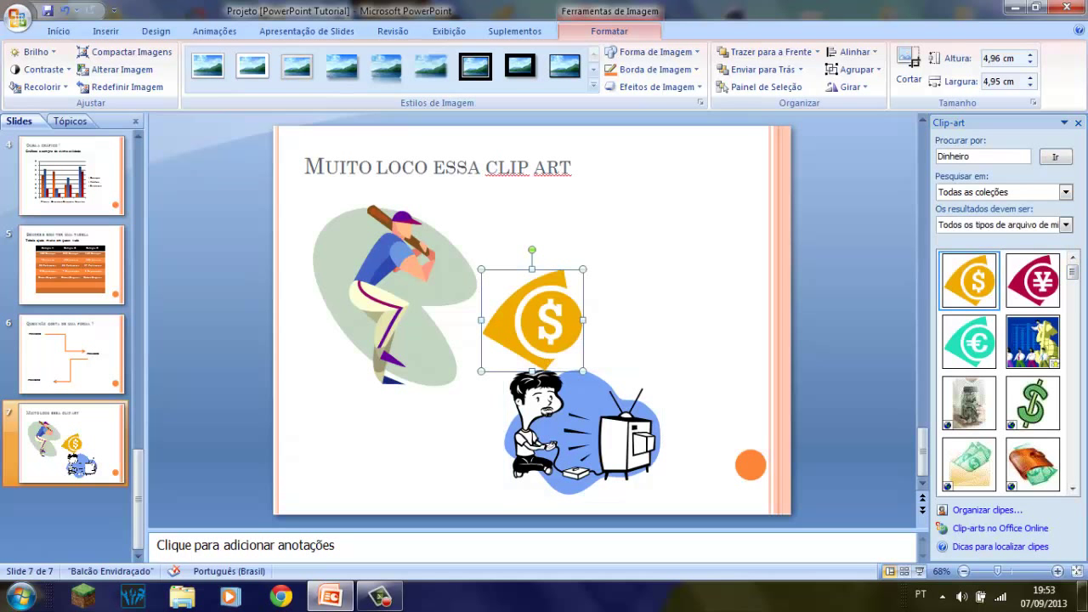
{"action": "mouse_move", "coordinate": [535, 323]}
{"action": "left_mouse_down"}
{"action": "mouse_move", "coordinate": [643, 225]}
{"action": "mouse_move", "coordinate": [617, 249]}
{"action": "left_mouse_up"}
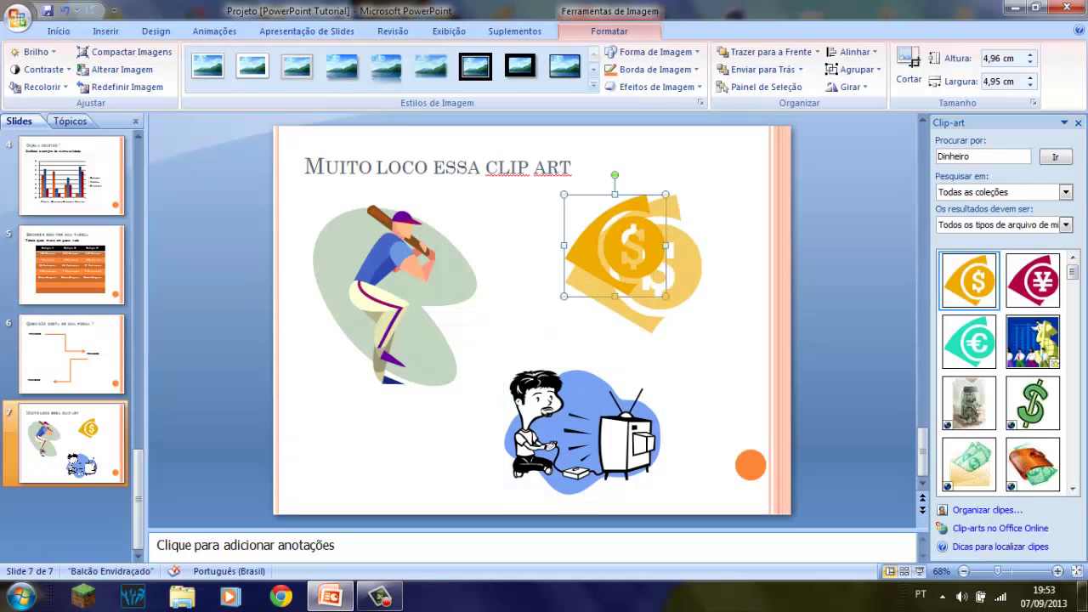
{"action": "left_click_drag", "start_coordinate": [666, 297], "coordinate": [706, 336]}
{"action": "key", "text": "Escape"}
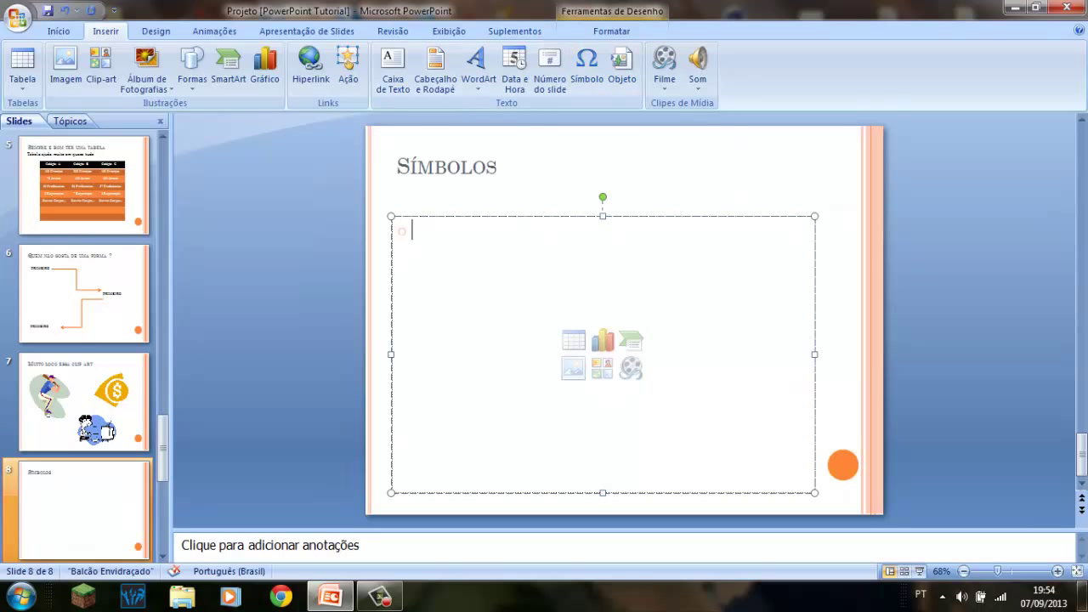
- Insert the © sign from the Símbolo dialog into the first bullet of slide 8
{"action": "left_click", "coordinate": [587, 64]}
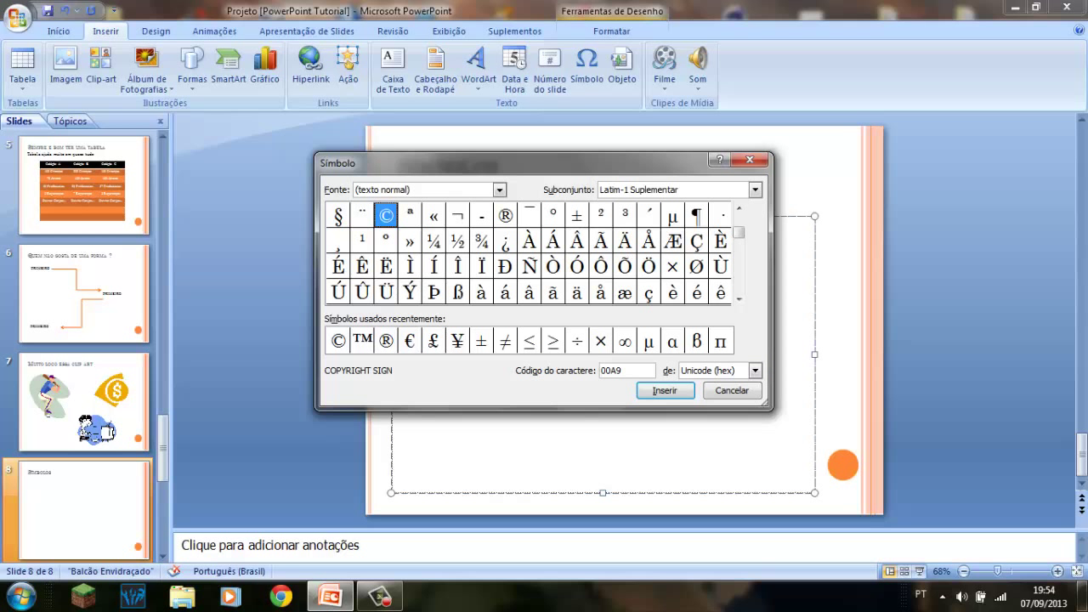
{"action": "scroll", "coordinate": [527, 253], "scroll_direction": "up", "scroll_amount": 3}
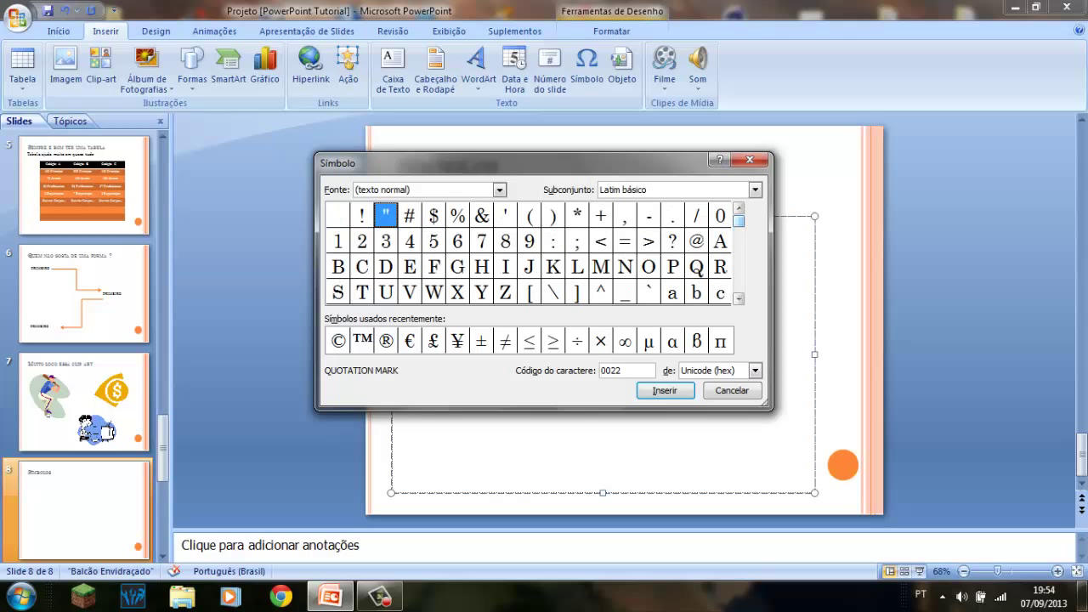
{"action": "scroll", "coordinate": [528, 254], "scroll_direction": "down", "scroll_amount": 3}
{"action": "scroll", "coordinate": [527, 253], "scroll_direction": "down", "scroll_amount": 5}
{"action": "scroll", "coordinate": [527, 254], "scroll_direction": "down", "scroll_amount": 3}
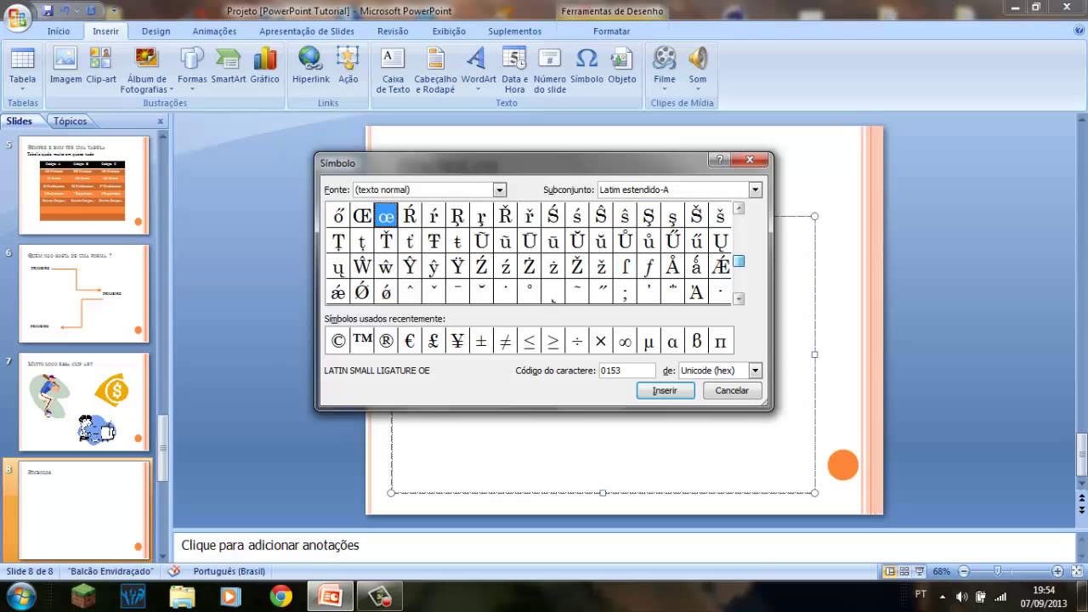
{"action": "scroll", "coordinate": [527, 253], "scroll_direction": "down", "scroll_amount": 5}
{"action": "left_click_drag", "start_coordinate": [738, 285], "coordinate": [739, 219]}
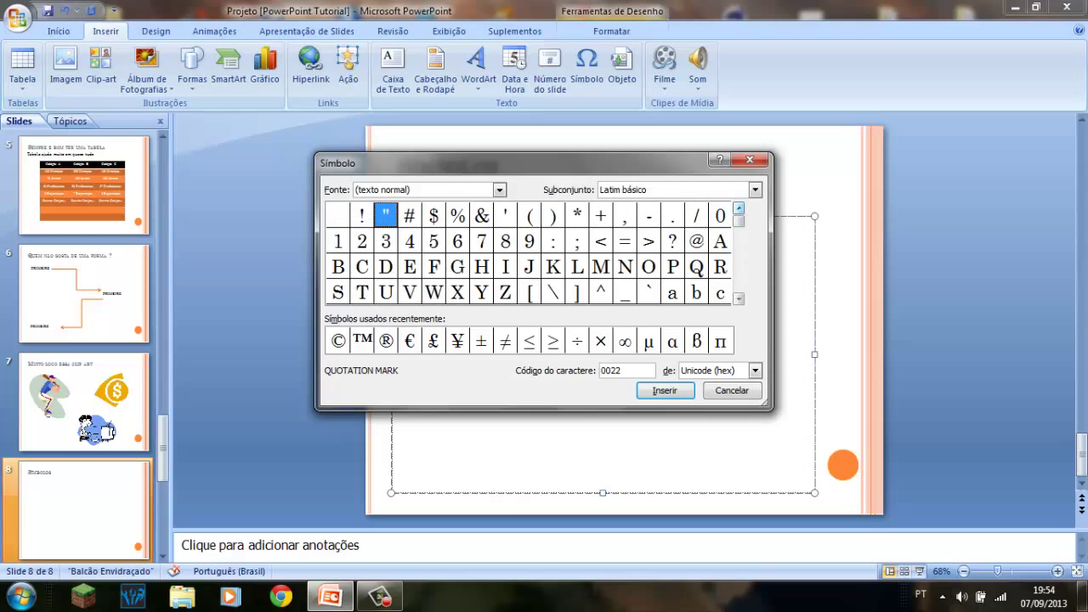
{"action": "left_click", "coordinate": [739, 298]}
{"action": "left_click", "coordinate": [739, 299]}
{"action": "left_click", "coordinate": [739, 298]}
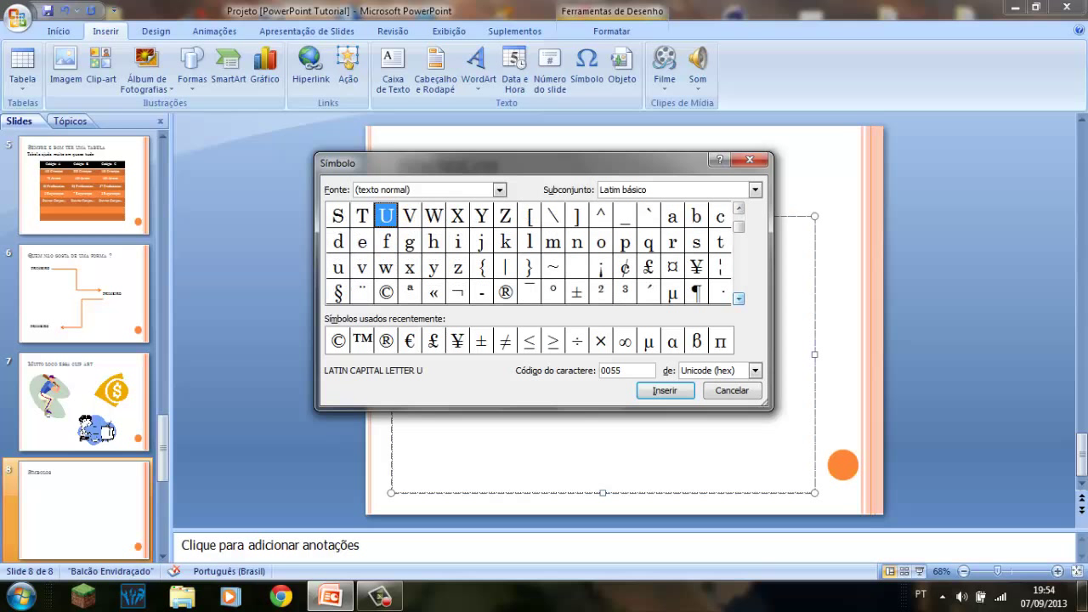
{"action": "left_click", "coordinate": [386, 291]}
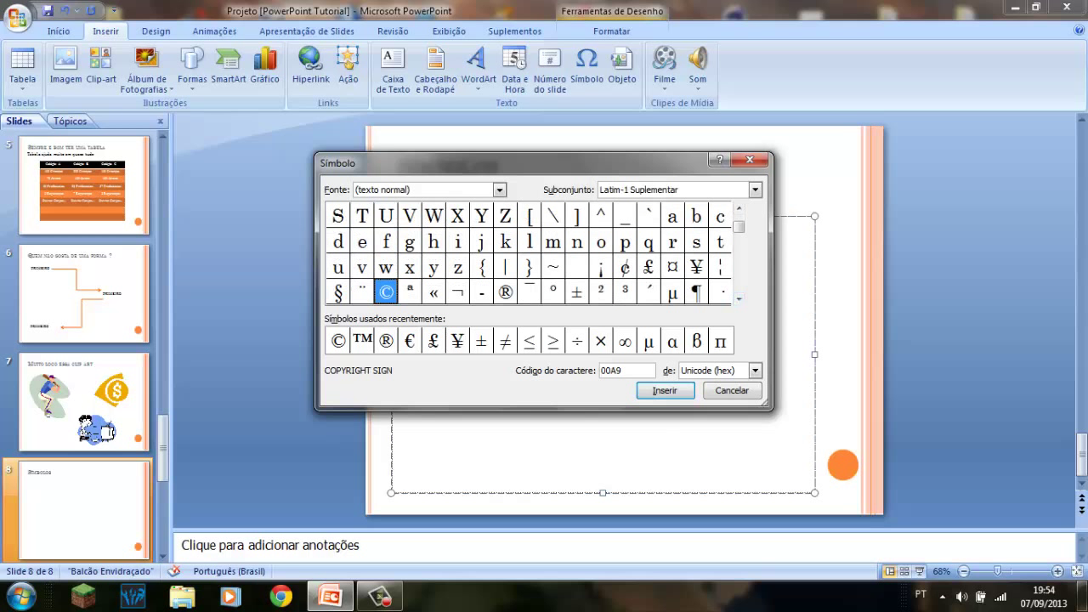
{"action": "left_click", "coordinate": [664, 390]}
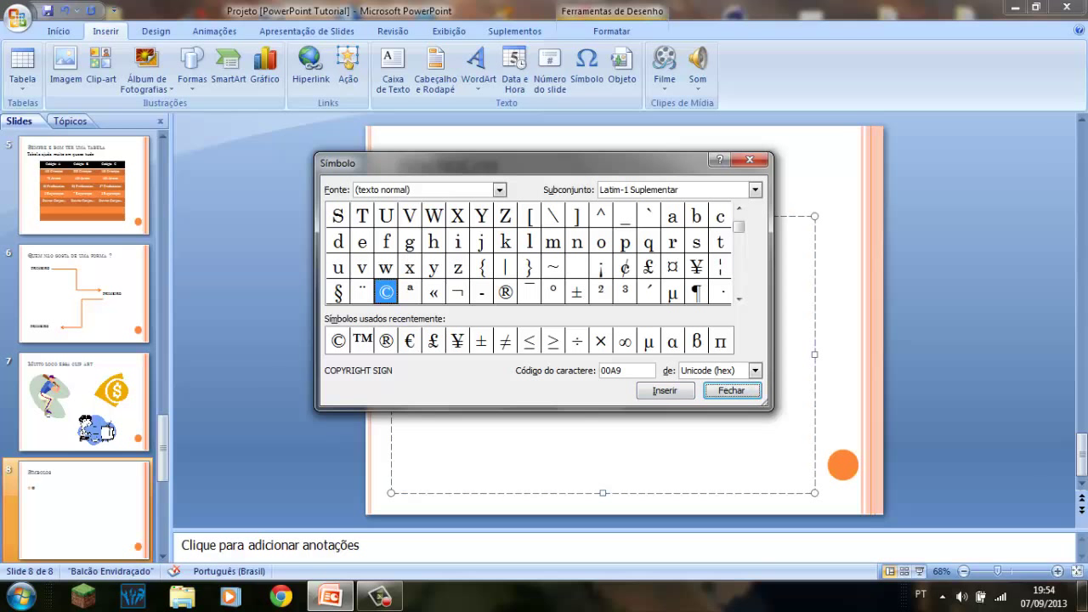
{"action": "left_click", "coordinate": [750, 160]}
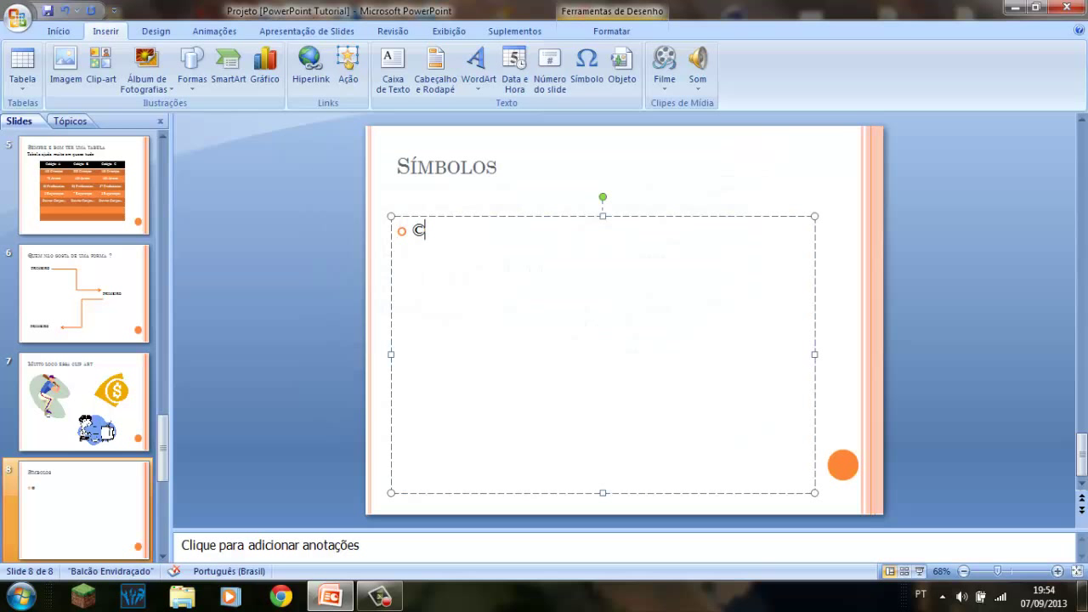
- Complete the first bullet as '©2013 – POWERPOINT TUTORIAL' and start a new bullet
{"action": "type", "text": "T"}
{"action": "type", "text": "utoro"}
{"action": "key", "text": "BackSpace"}
{"action": "type", "text": "ial 2013"}
{"action": "key", "text": "BackSpace"}
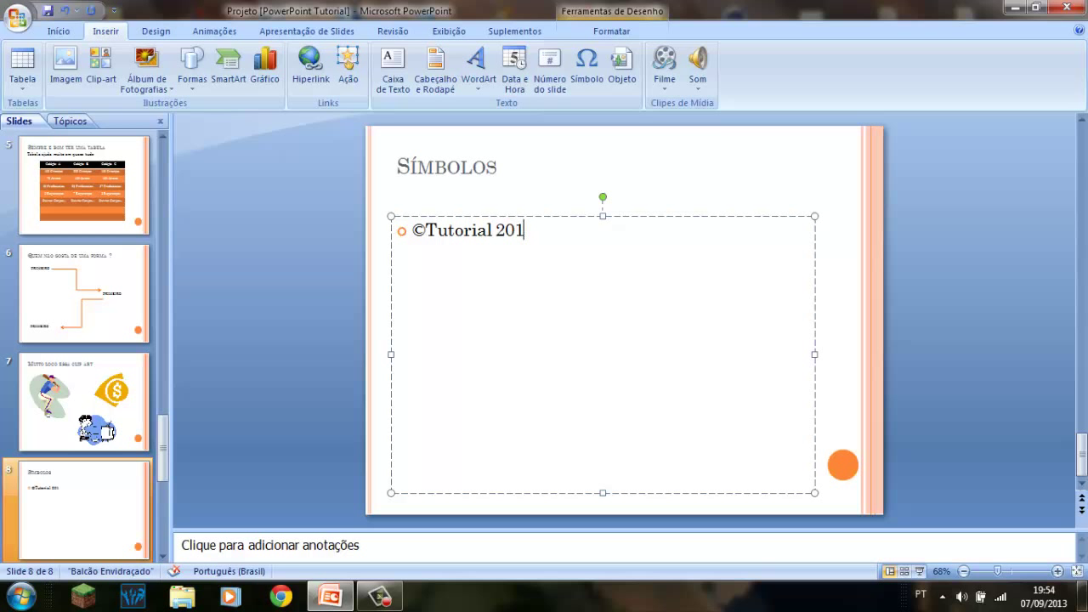
{"action": "key", "text": "BackSpace"}
{"action": "key", "text": "BackSpace"}
{"action": "key", "text": "BackSpace"}
{"action": "type", "text": "- 2"}
{"action": "type", "text": "013"}
{"action": "key", "text": "BackSpace"}
{"action": "key", "text": "BackSpace"}
{"action": "key", "text": "BackSpace"}
{"action": "key", "text": "BackSpace"}
{"action": "key", "text": "BackSpace"}
{"action": "key", "text": "BackSpace"}
{"action": "key", "text": "BackSpace"}
{"action": "key", "text": "BackSpace"}
{"action": "type", "text": "2"}
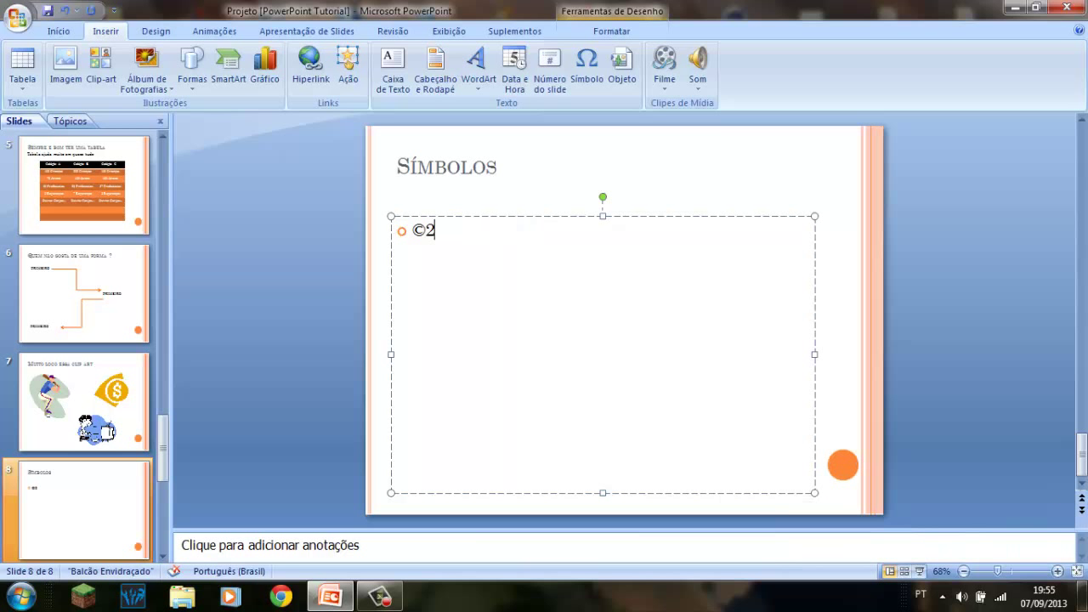
{"action": "type", "text": "013"}
{"action": "key", "text": "BackSpace"}
{"action": "key", "text": "BackSpace"}
{"action": "key", "text": "BackSpace"}
{"action": "type", "text": "01"}
{"action": "type", "text": "3 - t"}
{"action": "key", "text": "BackSpace"}
{"action": "type", "text": "pow"}
{"action": "key", "text": "BackSpace"}
{"action": "key", "text": "BackSpace"}
{"action": "key", "text": "BackSpace"}
{"action": "key", "text": "Caps_Lock"}
{"action": "type", "text": "POW"}
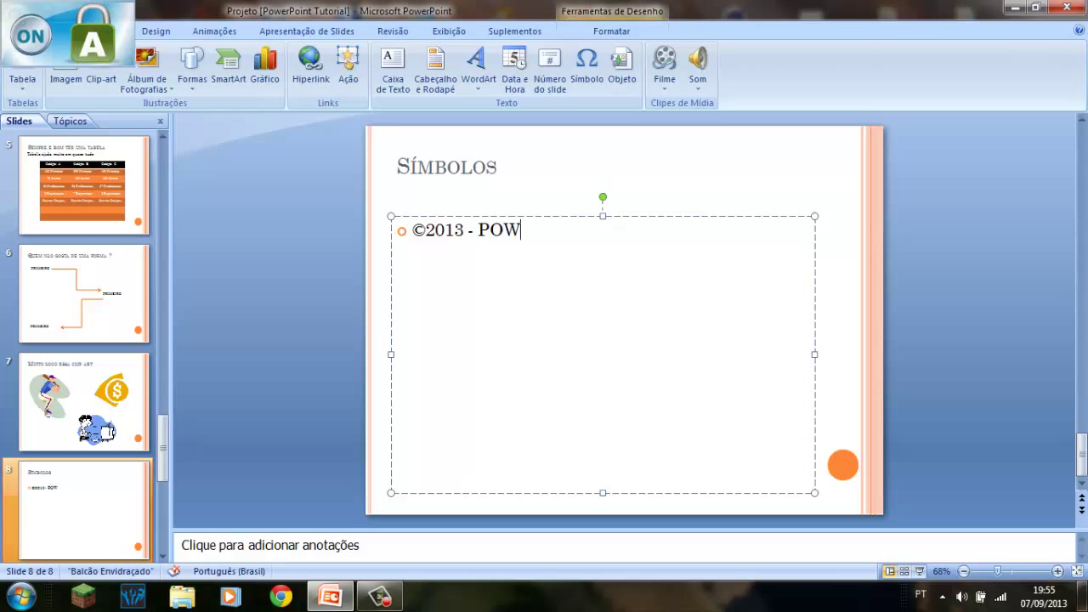
{"action": "type", "text": "ERP"}
{"action": "key", "text": "BackSpace"}
{"action": "type", "text": "P"}
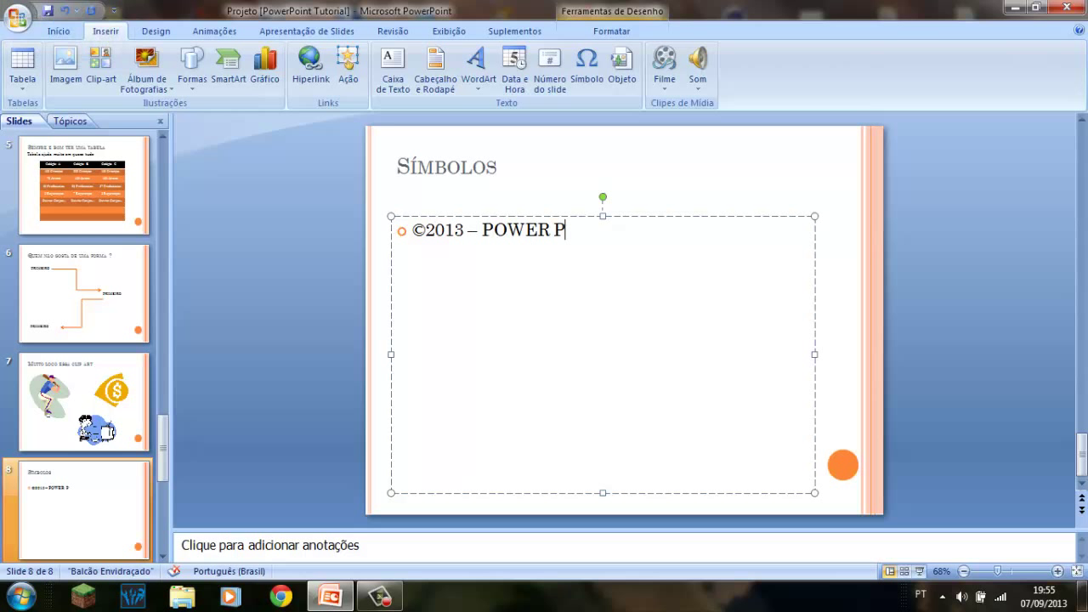
{"action": "key", "text": "BackSpace"}
{"action": "type", "text": "POINT TU"}
{"action": "type", "text": "TORIAL"}
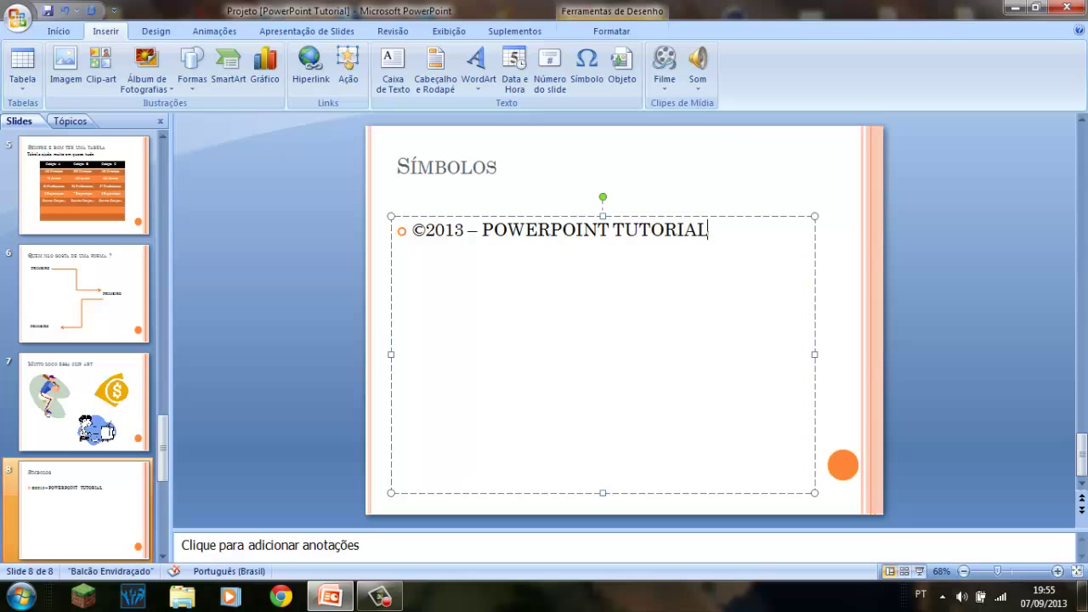
{"action": "key", "text": "Return"}
- Make the second bullet '€ EQUAÇÃO (HEHEHE) SQN' using the € symbol, then start a third bullet
{"action": "left_click", "coordinate": [587, 64]}
{"action": "left_click", "coordinate": [505, 215]}
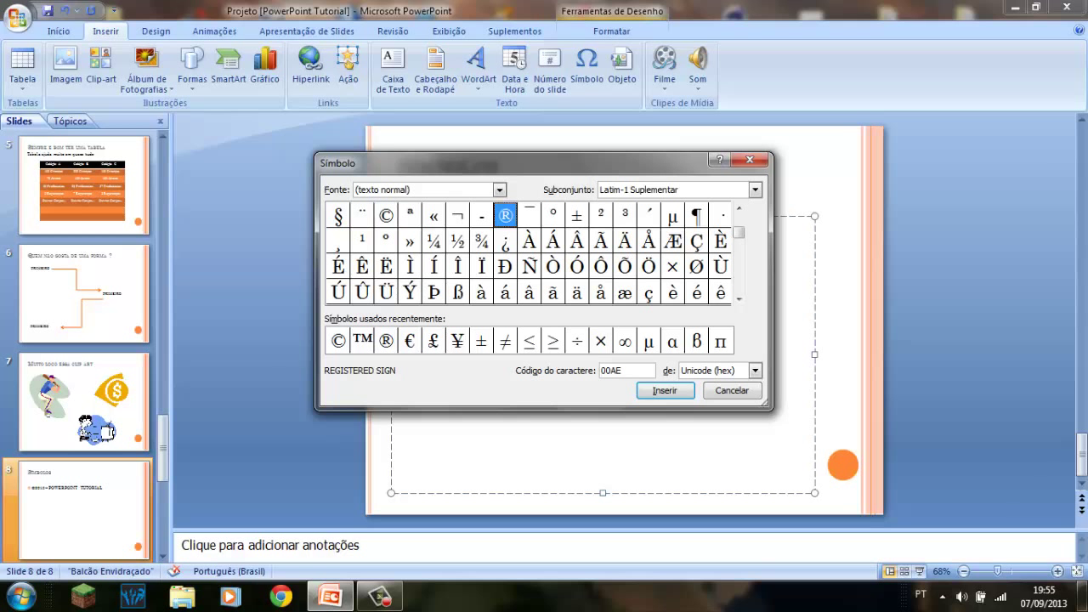
{"action": "left_click", "coordinate": [696, 266]}
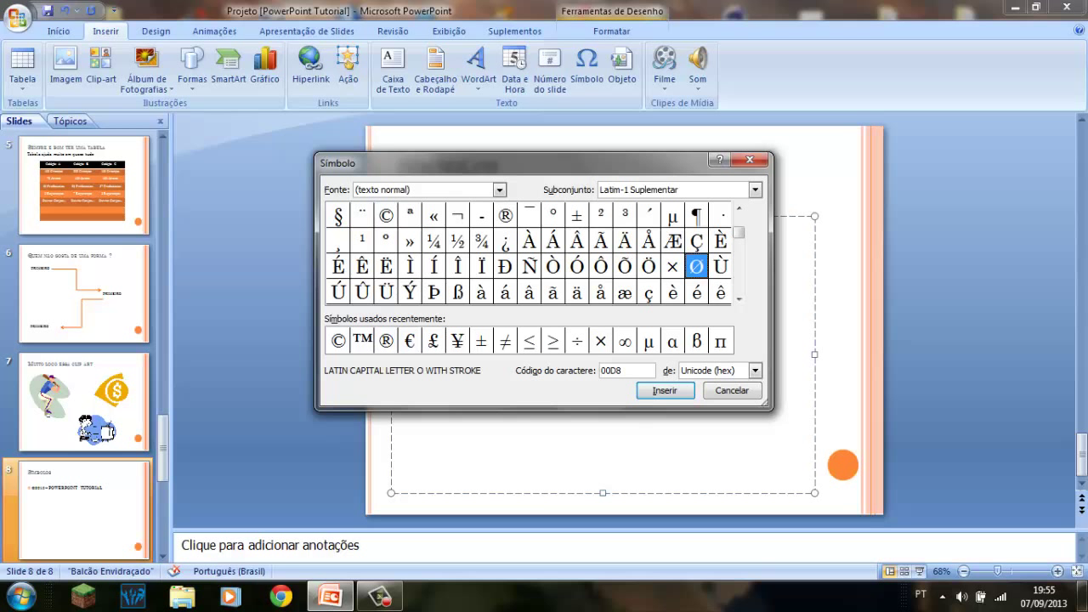
{"action": "left_click", "coordinate": [409, 341]}
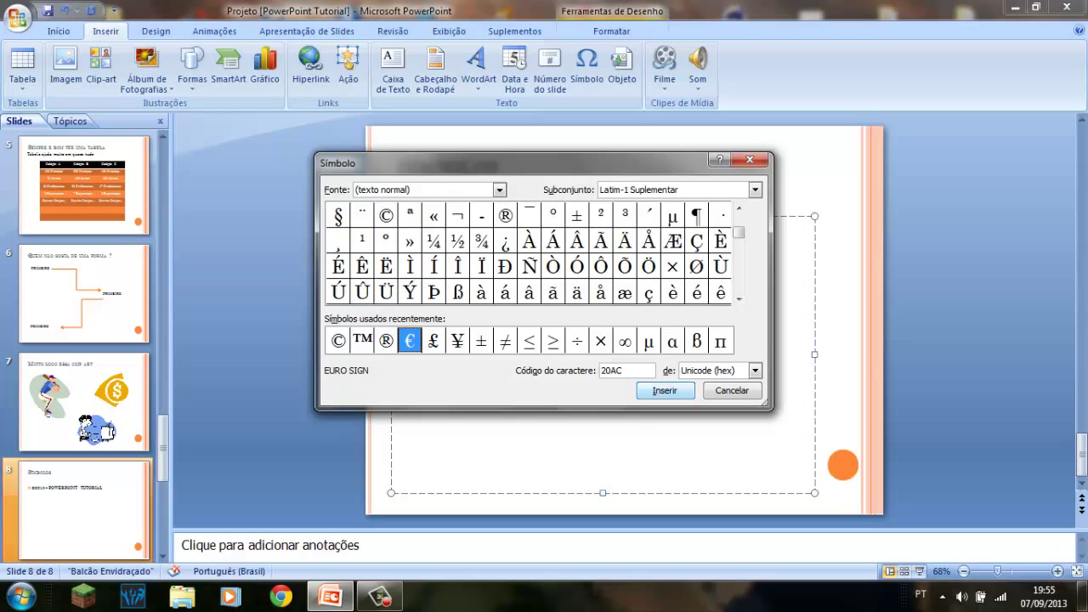
{"action": "left_click", "coordinate": [664, 391]}
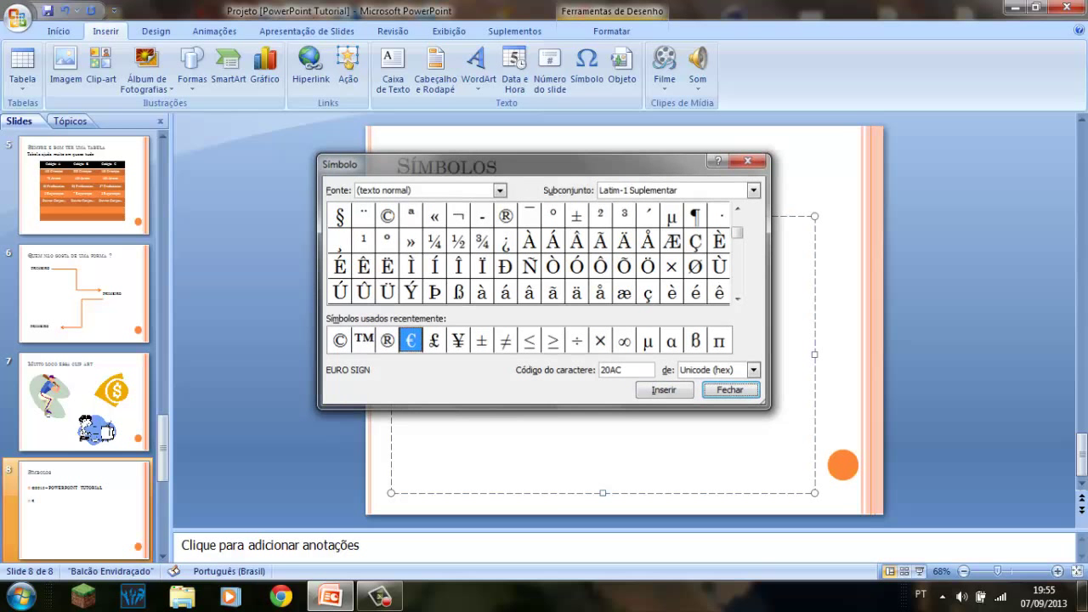
{"action": "key", "text": "Escape"}
{"action": "type", "text": "EQUA"}
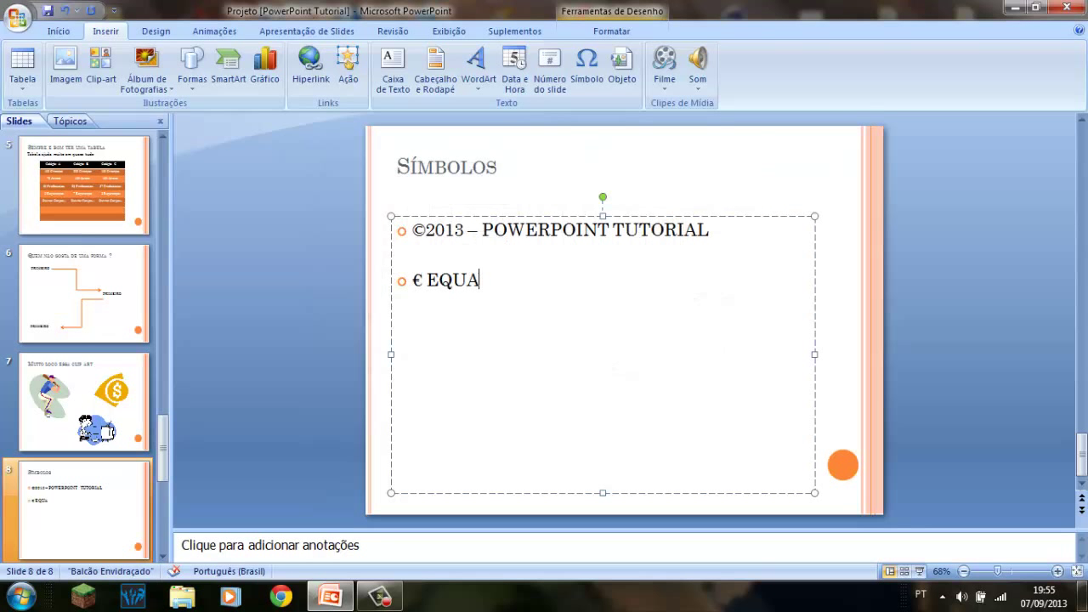
{"action": "type", "text": "ÇÃO "}
{"action": "type", "text": "(HEHEHE"}
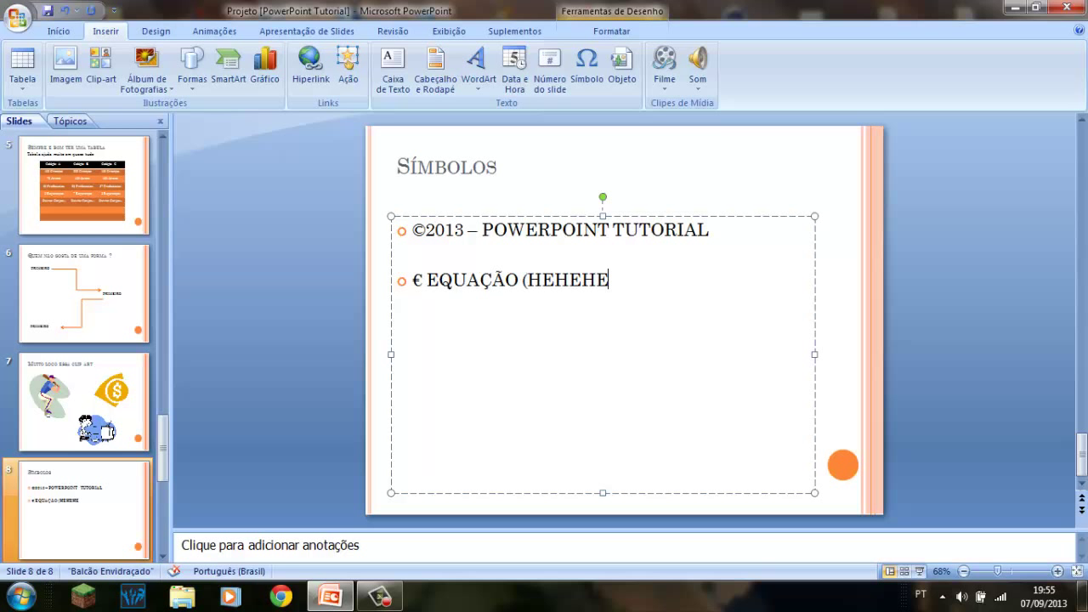
{"action": "type", "text": ") "}
{"action": "type", "text": "SQN"}
{"action": "key", "text": "Return"}
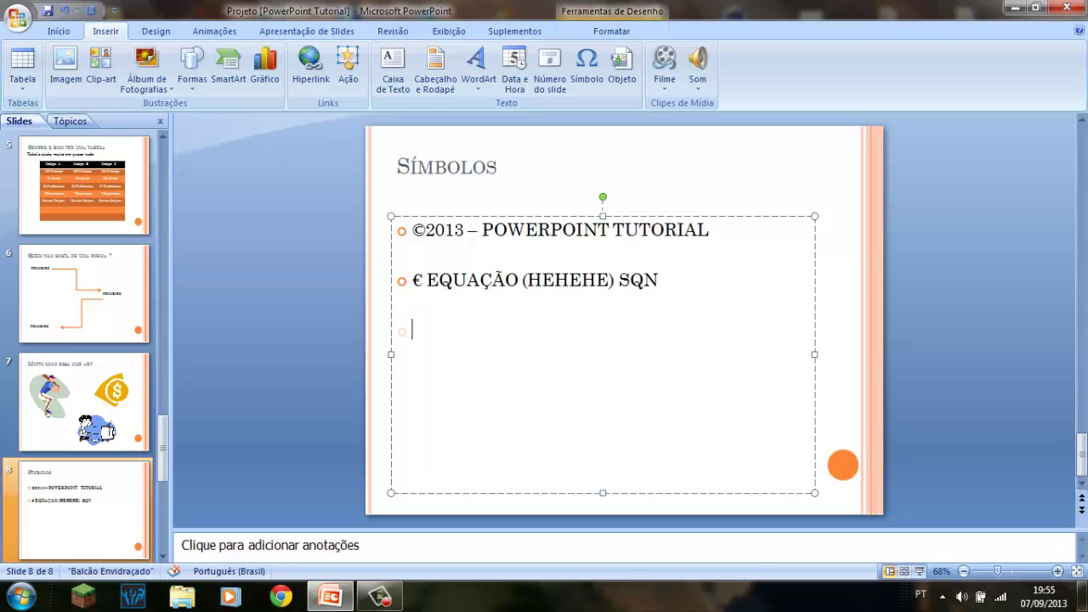
- Insert the ↔ arrow from Símbolo and follow it with 'DAORA =P' on the third bullet
{"action": "left_click", "coordinate": [587, 66]}
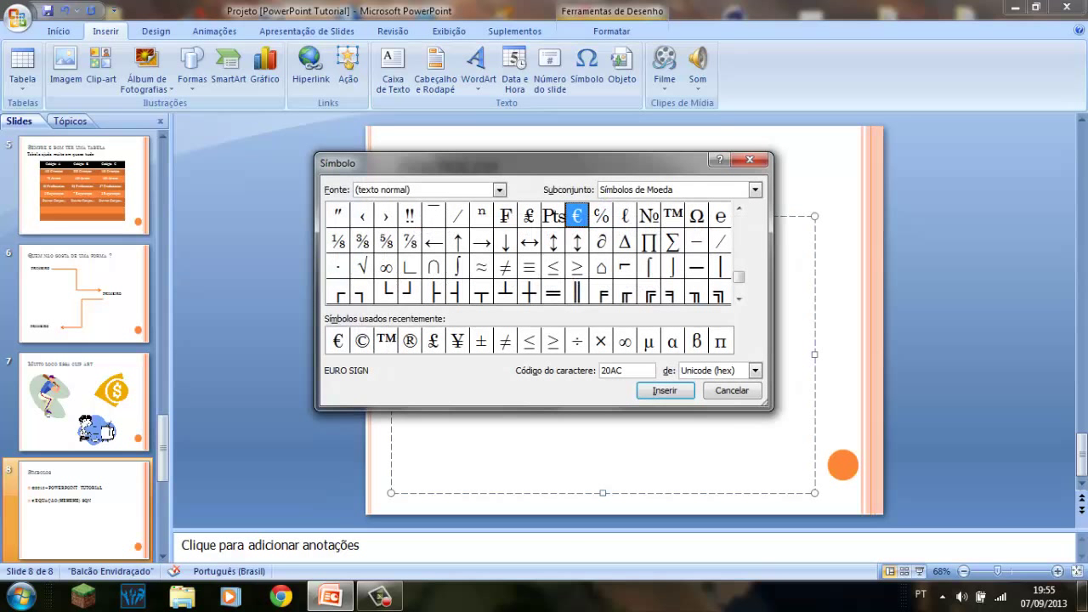
{"action": "double_click", "coordinate": [528, 241]}
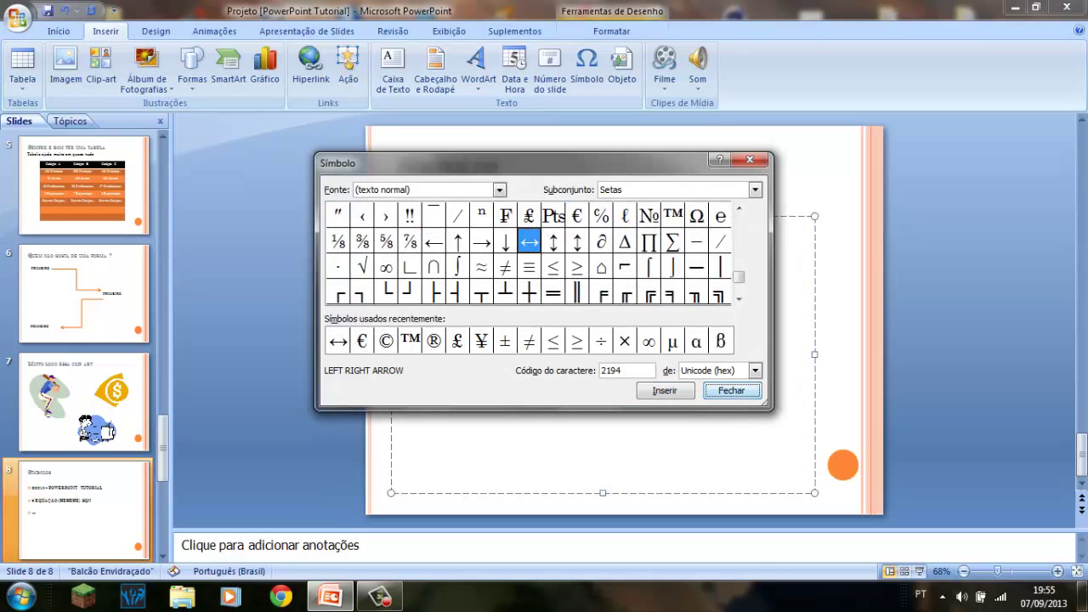
{"action": "left_click", "coordinate": [749, 160]}
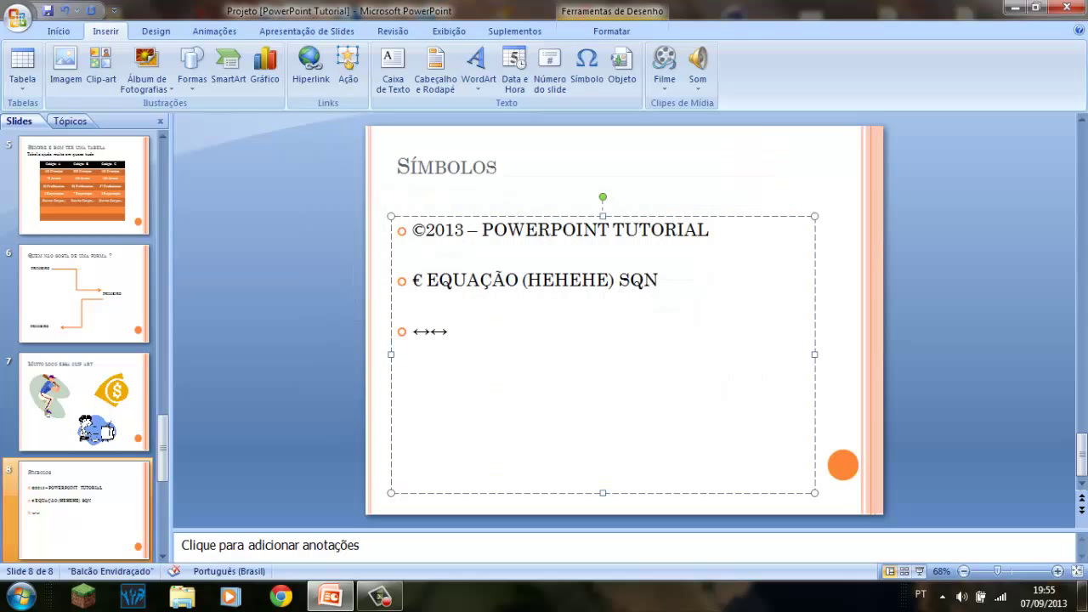
{"action": "key", "text": "BackSpace"}
{"action": "type", "text": "DAORA"}
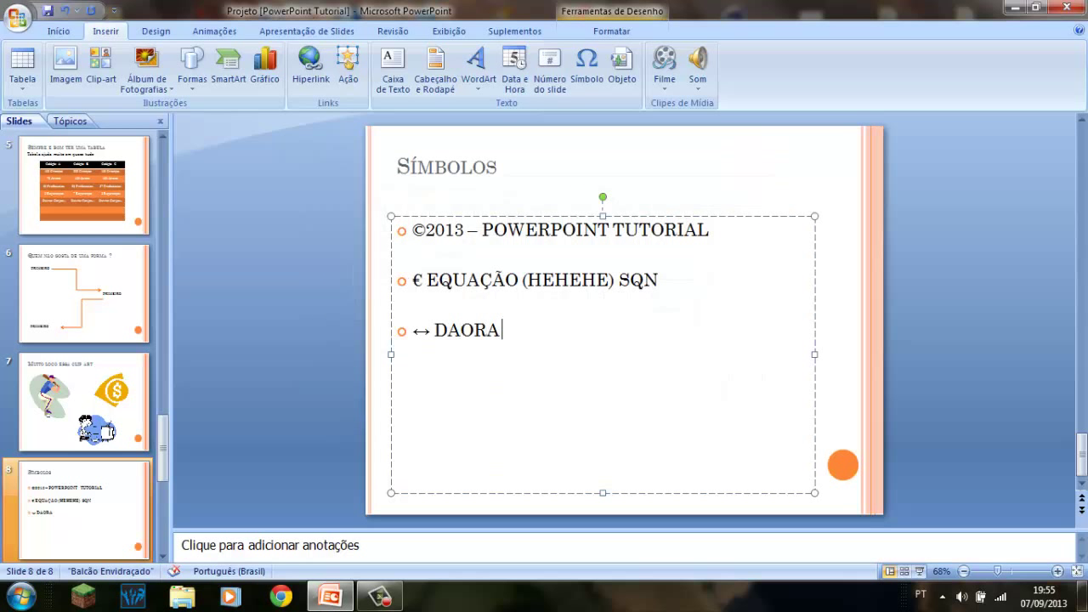
{"action": "type", "text": " X"}
{"action": "type", "text": "P"}
{"action": "key", "text": "BackSpace"}
{"action": "key", "text": "BackSpace"}
{"action": "key", "text": "BackSpace"}
{"action": "type", "text": "=P"}
{"action": "key", "text": "Caps_Lock"}
{"action": "key", "text": "Escape"}
{"action": "key", "text": "Escape"}
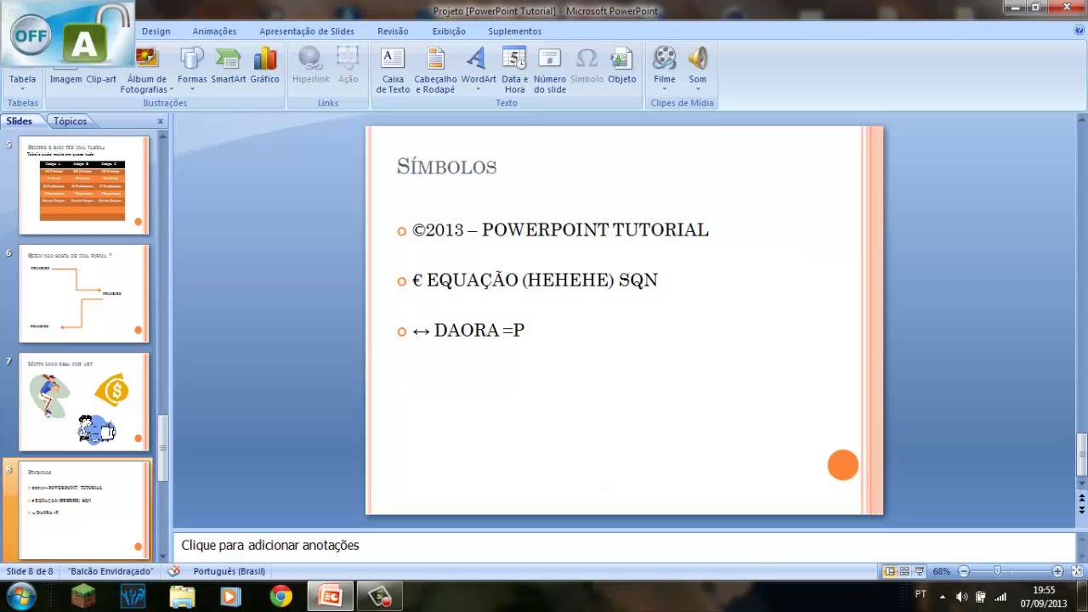
{"action": "scroll", "coordinate": [84, 340], "scroll_direction": "up", "scroll_amount": 1}
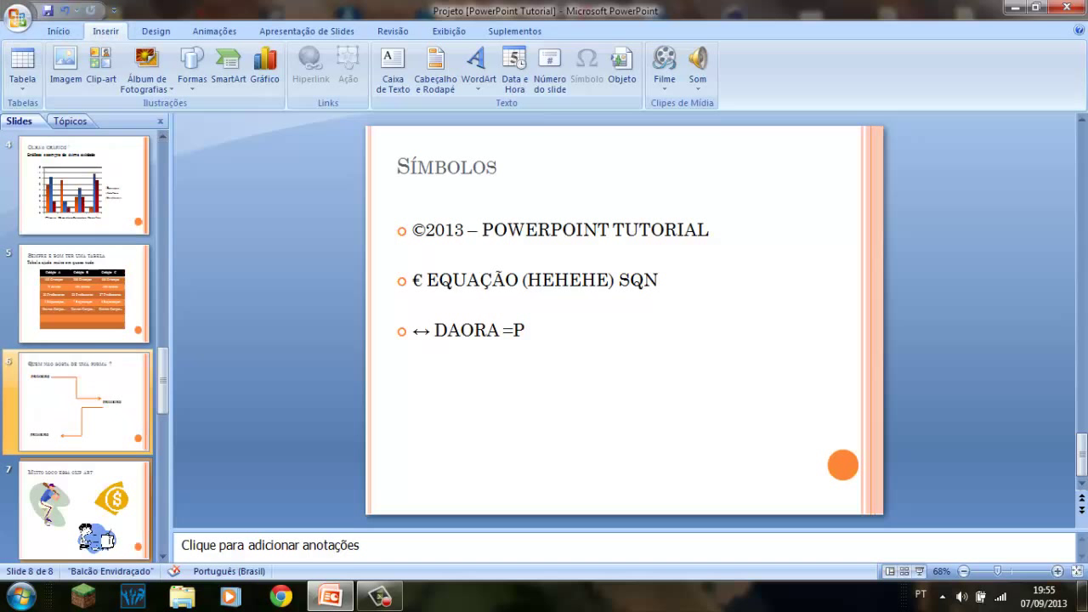
{"action": "scroll", "coordinate": [84, 340], "scroll_direction": "up", "scroll_amount": 3}
{"action": "scroll", "coordinate": [83, 340], "scroll_direction": "down", "scroll_amount": 5}
{"action": "left_click", "coordinate": [84, 185]}
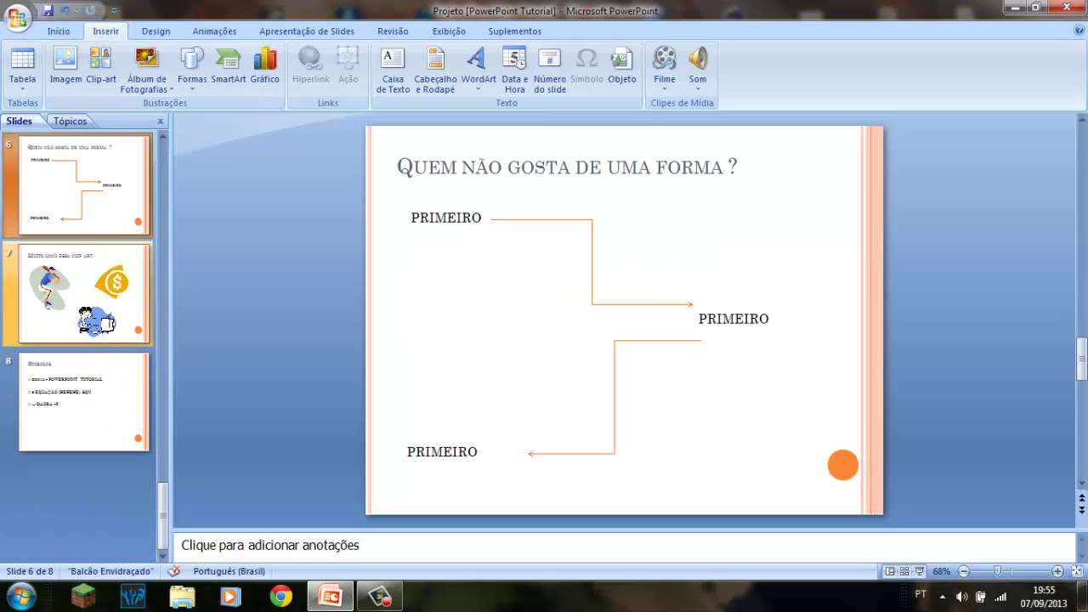
{"action": "left_click", "coordinate": [59, 30]}
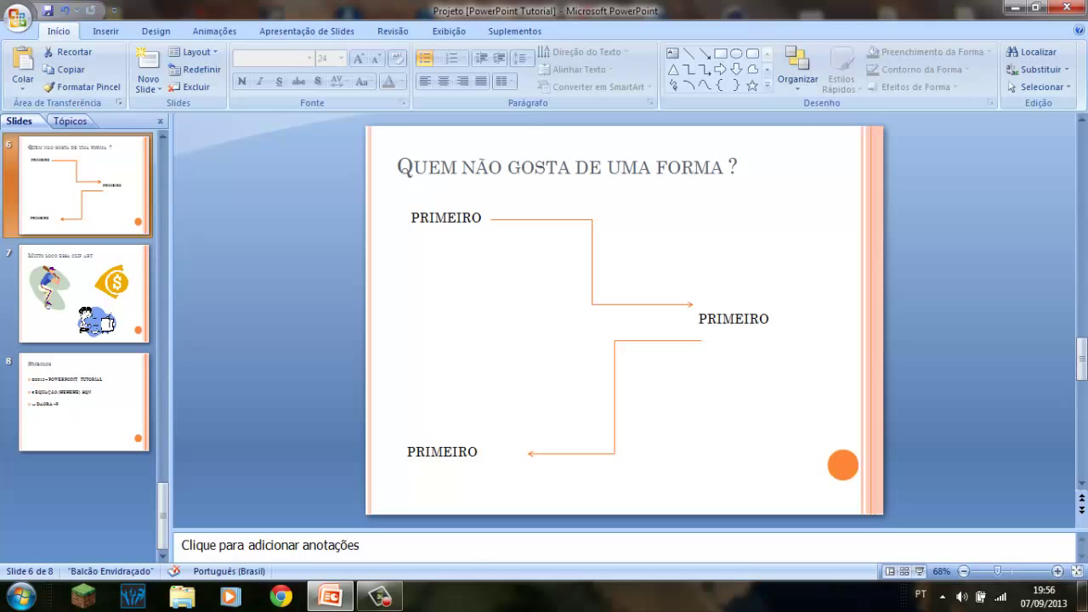
{"action": "key", "text": "Down"}
{"action": "key", "text": "Down"}
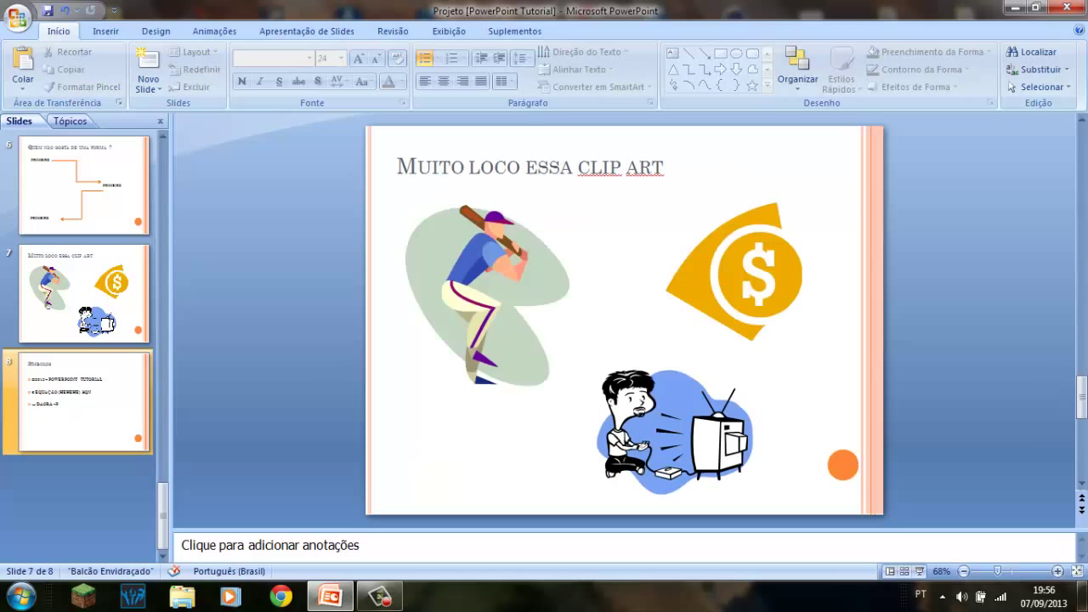
{"action": "scroll", "coordinate": [98, 323], "scroll_direction": "up", "scroll_amount": 10}
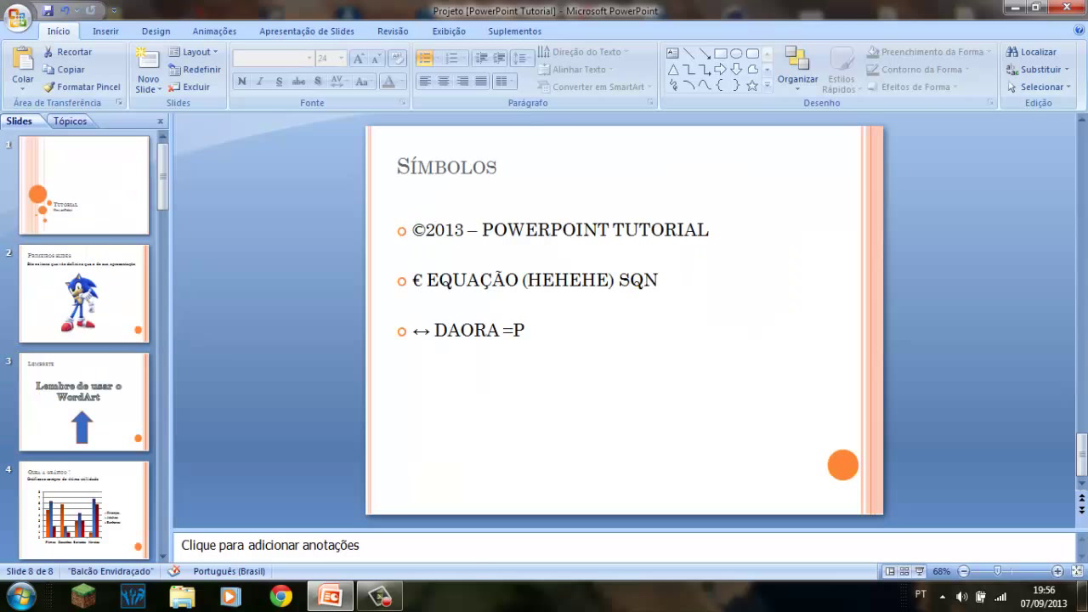
{"action": "key", "text": "Home"}
{"action": "key", "text": "Down"}
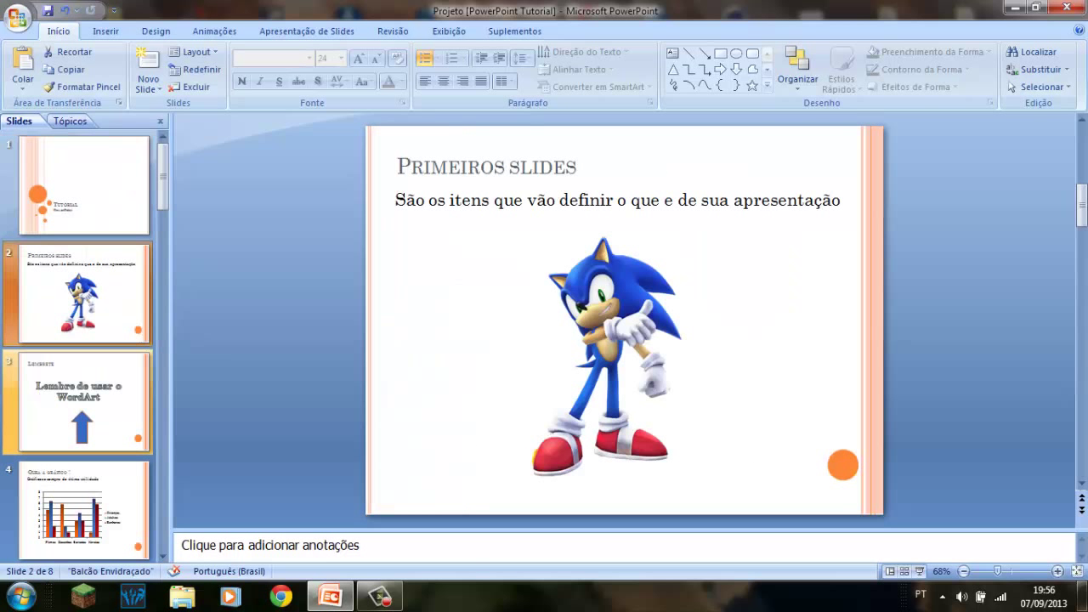
{"action": "key", "text": "Down"}
{"action": "key", "text": "Down"}
{"action": "key", "text": "Down"}
{"action": "key", "text": "Down"}
{"action": "key", "text": "Down"}
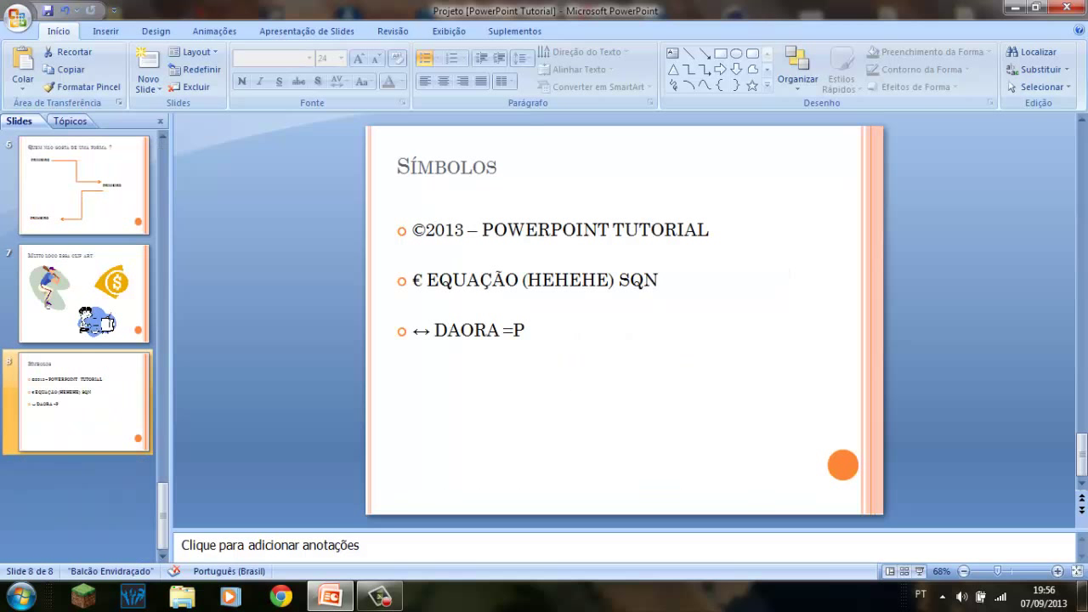